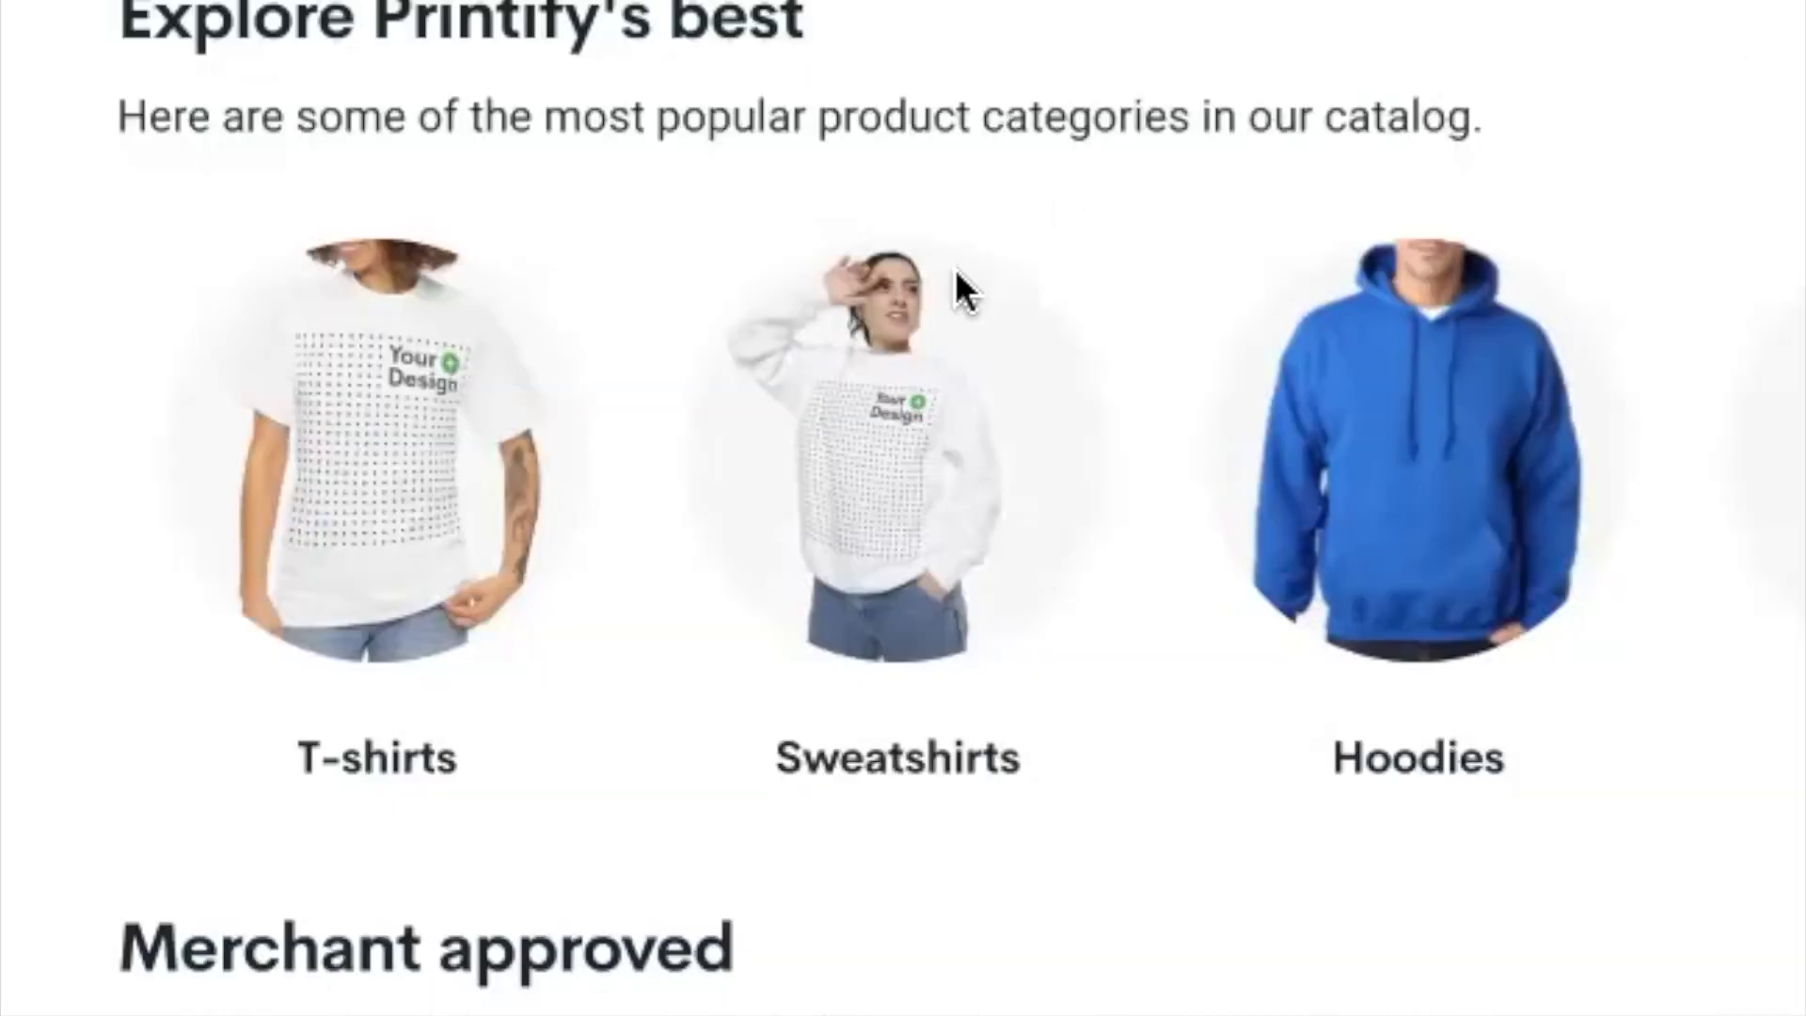
# Go to the Sweatshirts category and open the Unisex Heavy Blend Crewneck Sweatshirt page.
pyautogui.click(876, 491)
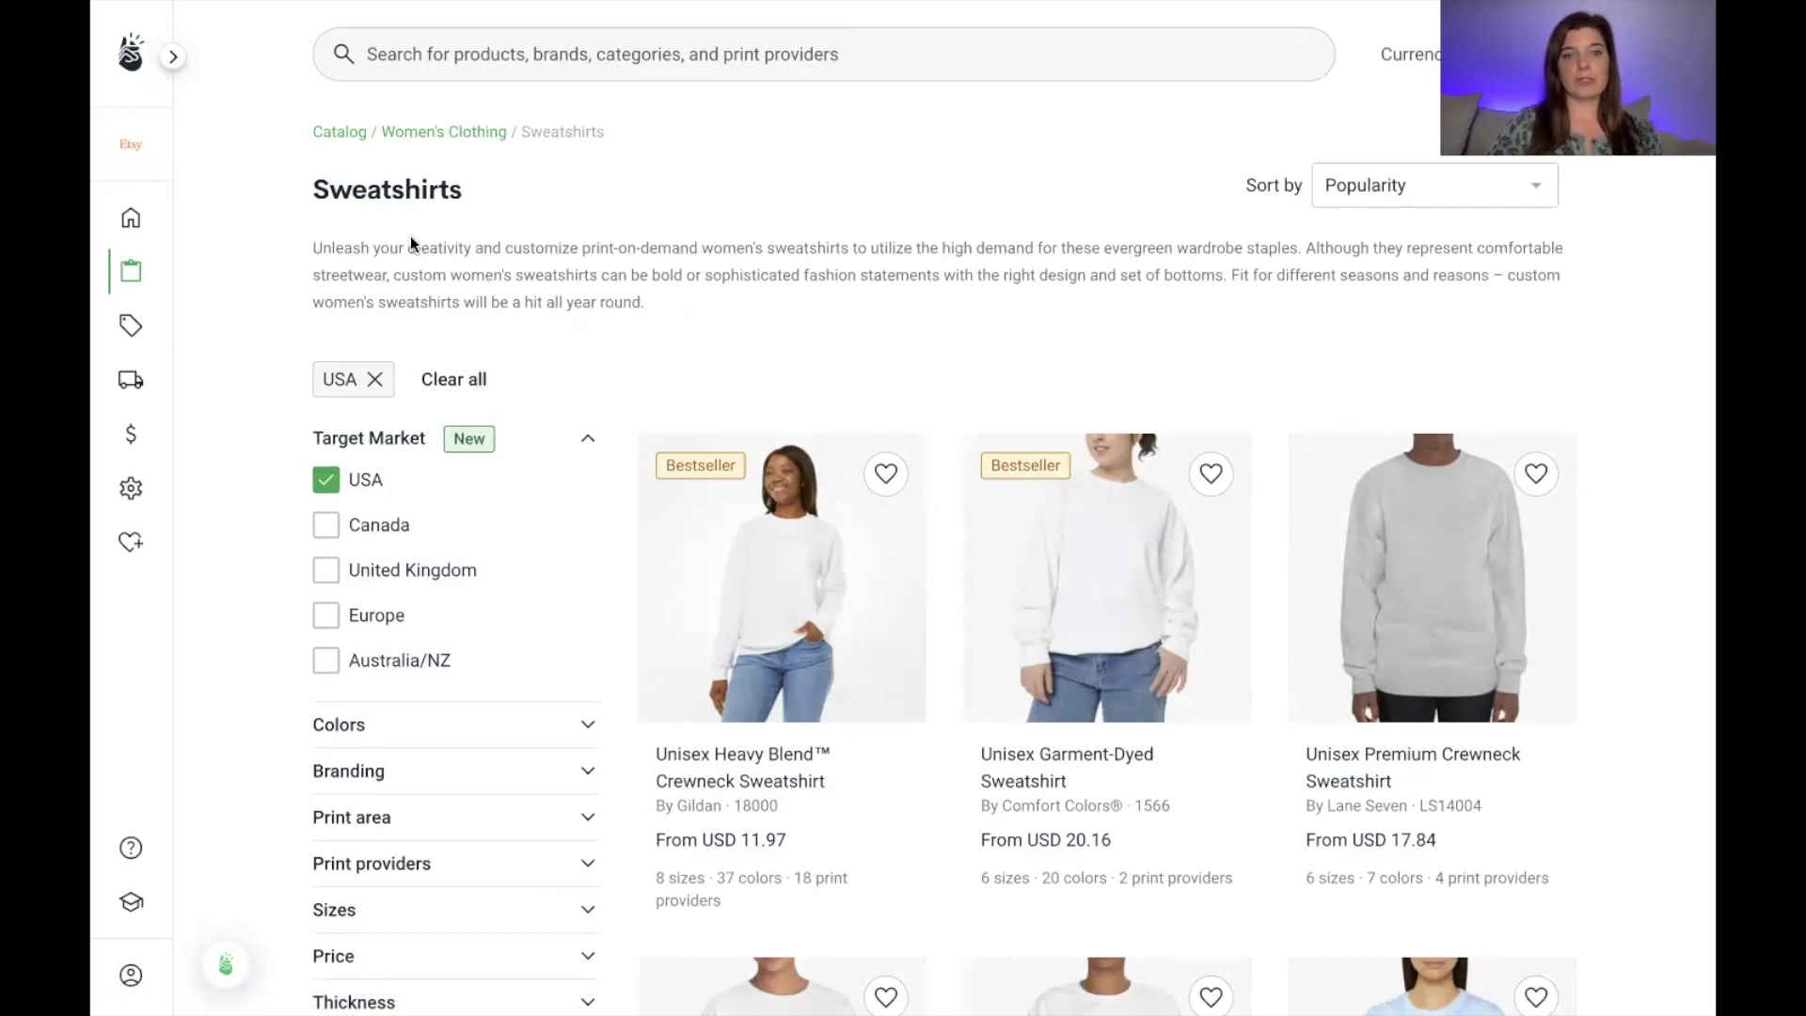
pyautogui.moveTo(926, 622)
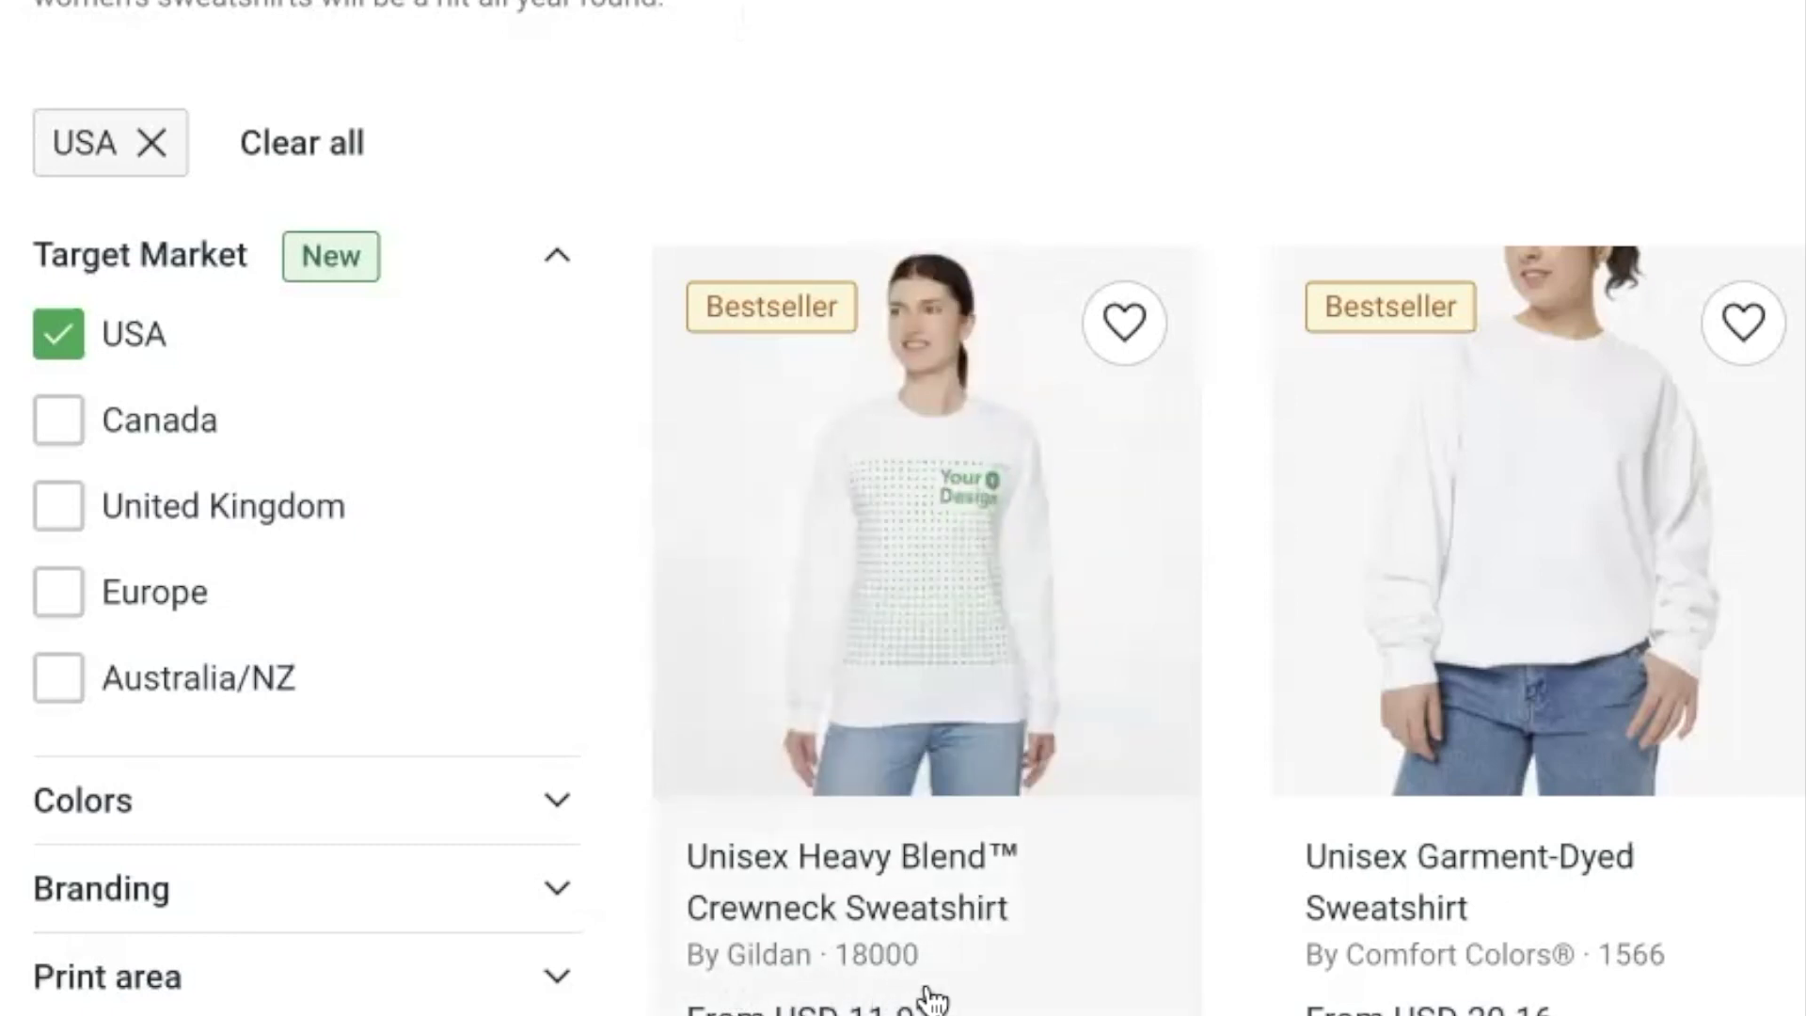
pyautogui.click(926, 739)
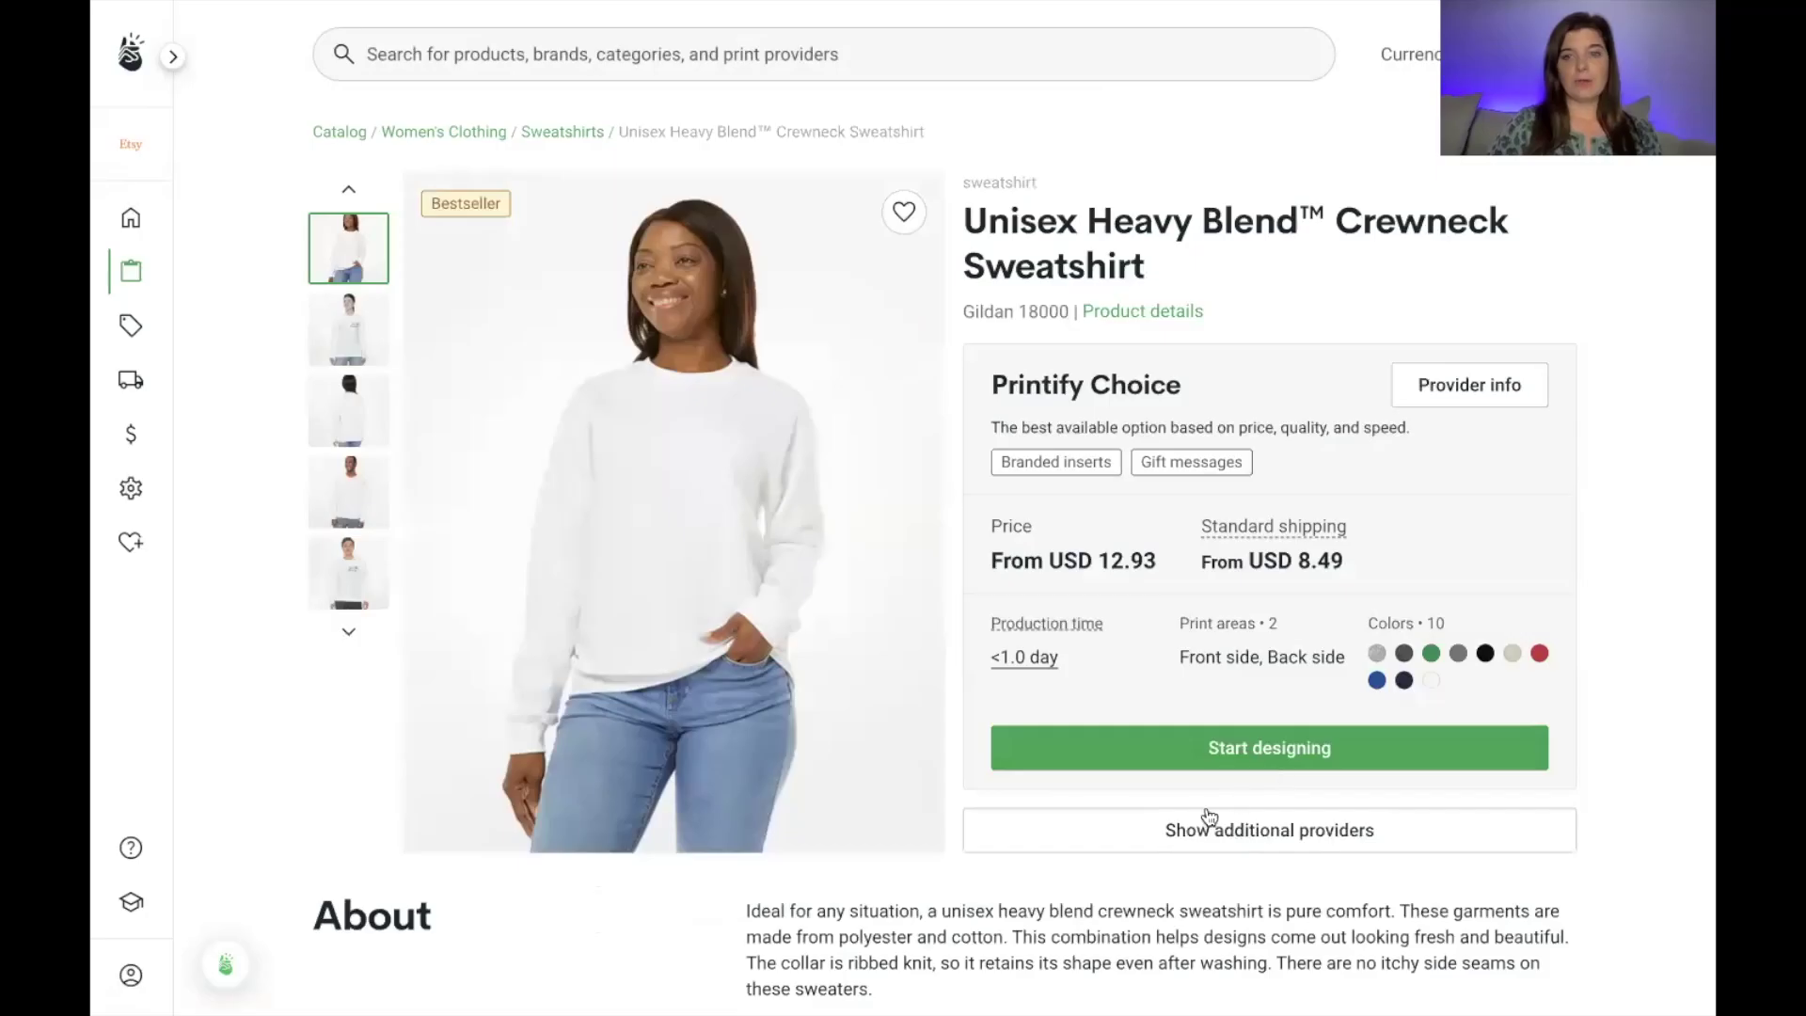
# Reveal the additional print providers, including SwiftPOD, Dimona Tee and Marco Fine Arts.
pyautogui.click(1291, 841)
pyautogui.scroll(-4, 1291, 843)
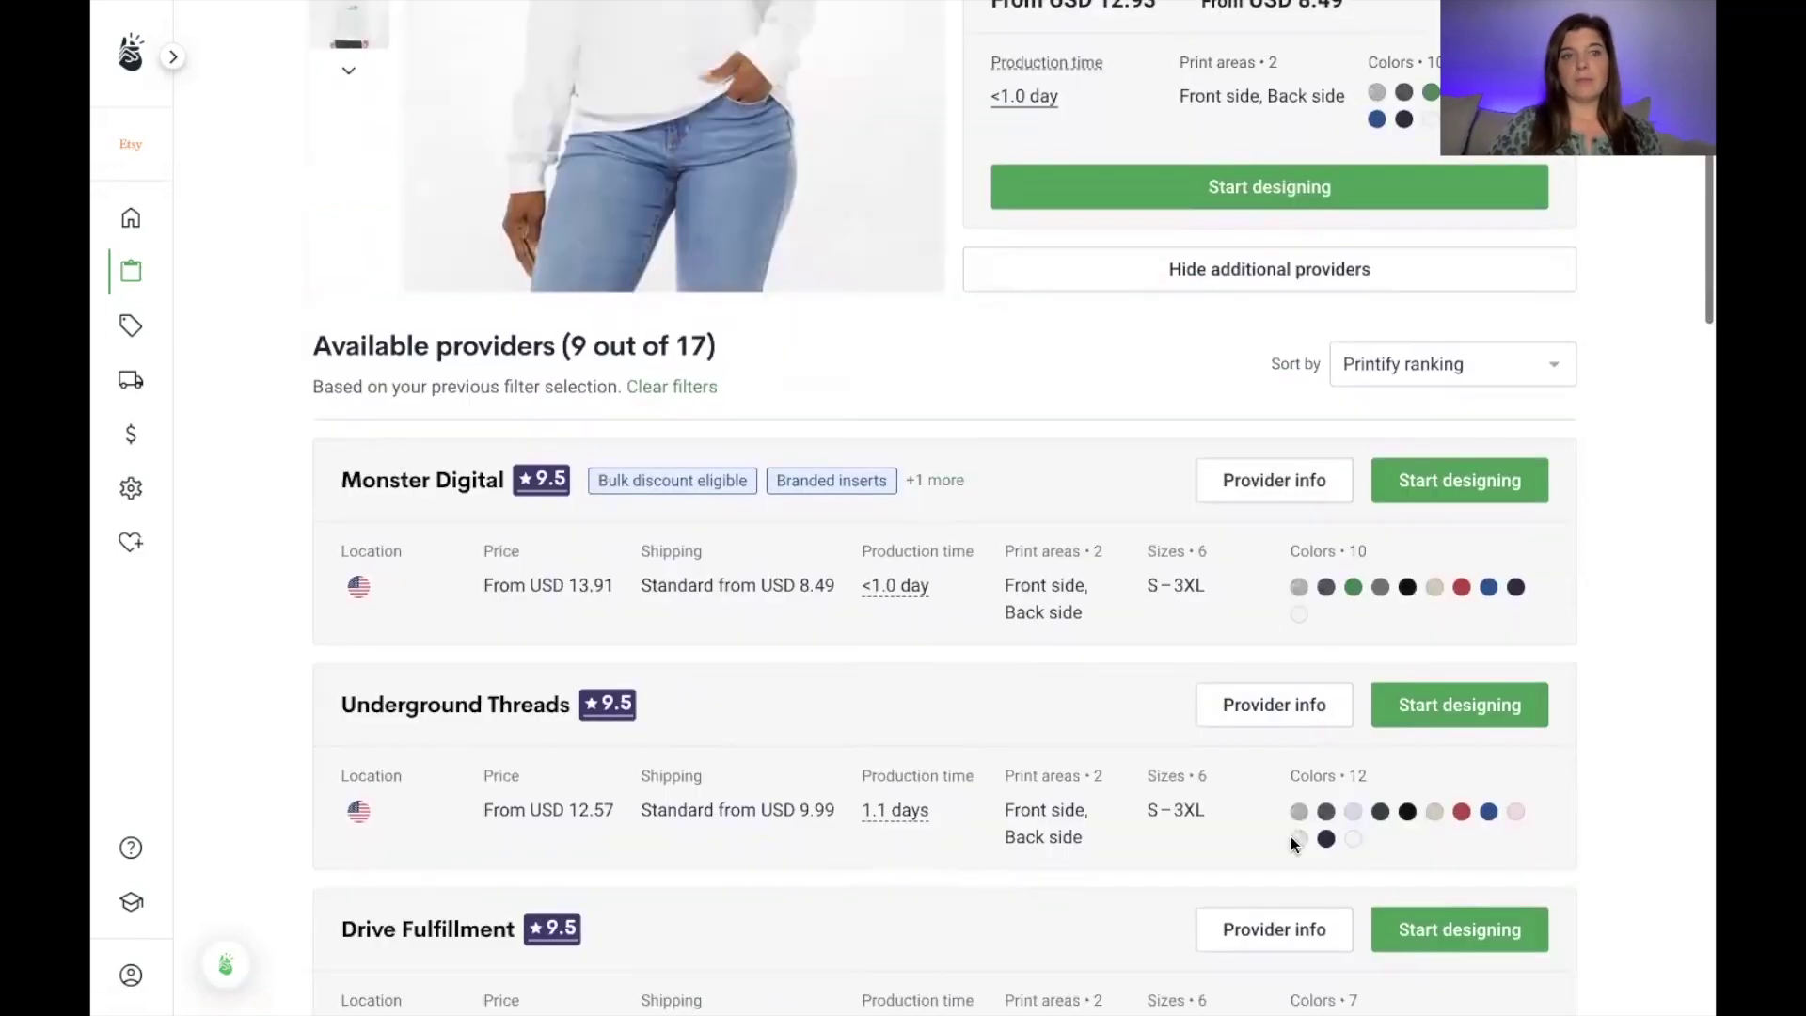
pyautogui.scroll(-1, 1291, 843)
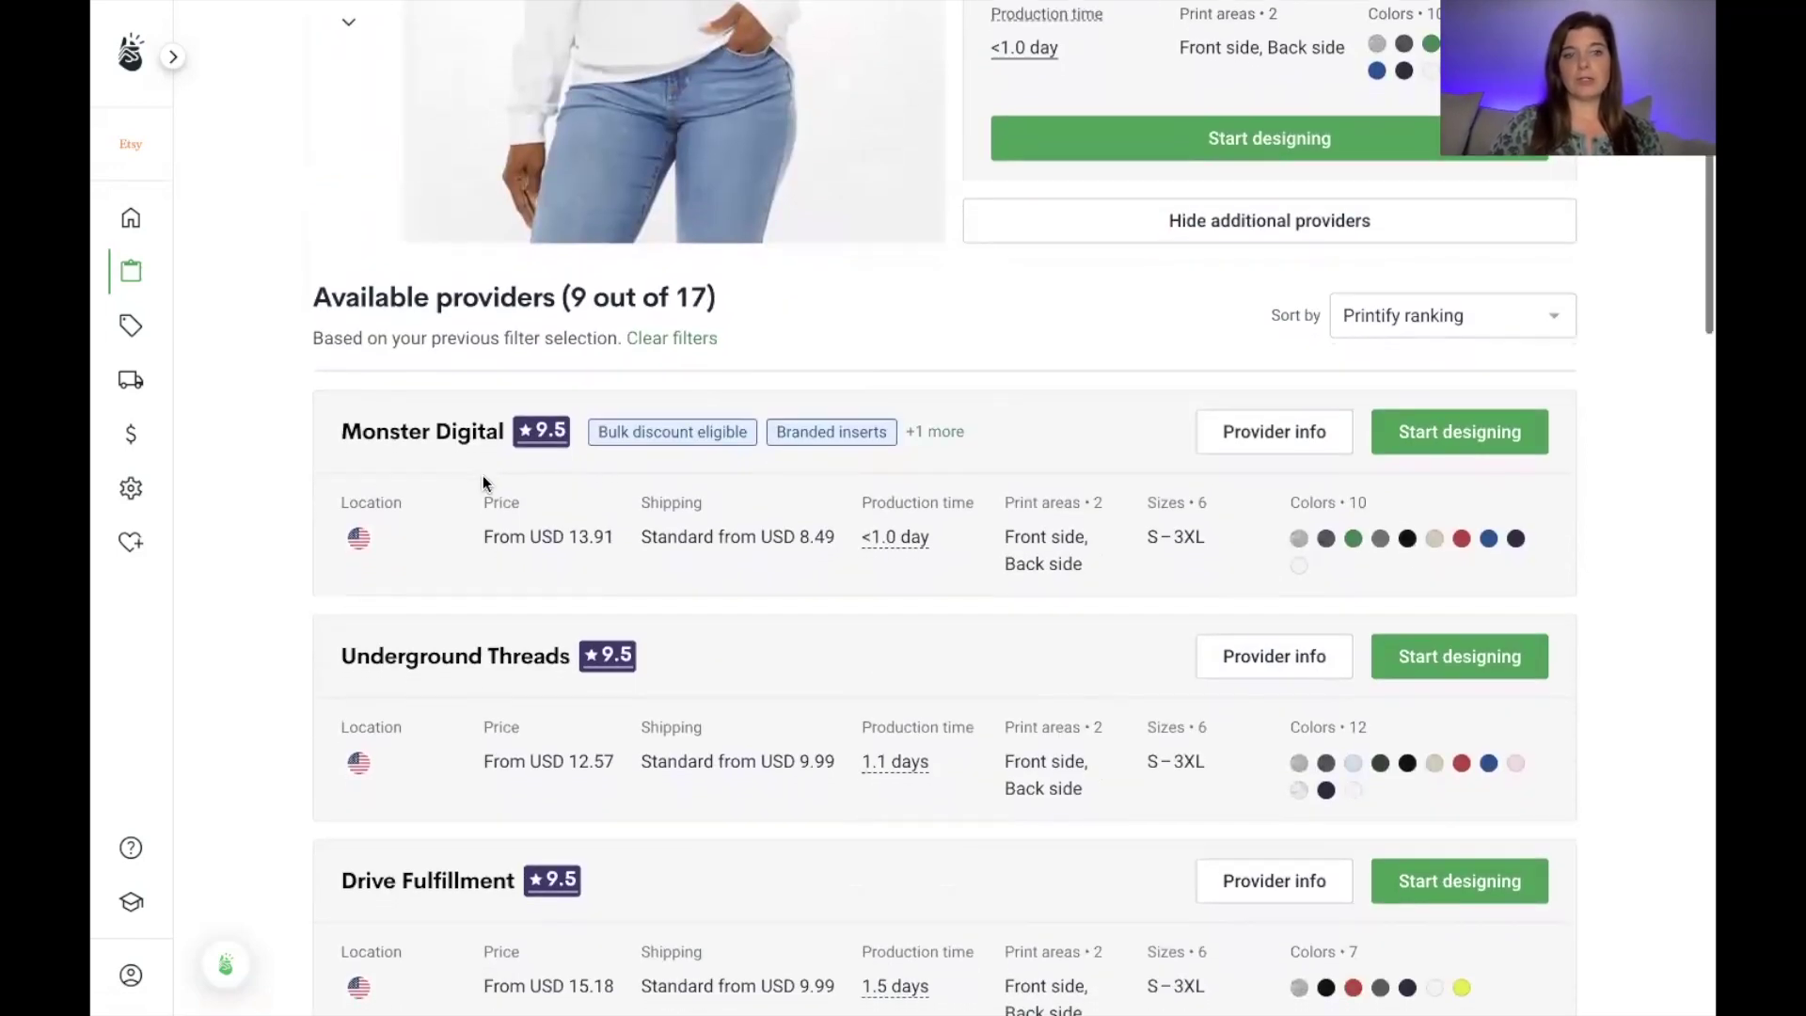
pyautogui.scroll(-2, 482, 475)
pyautogui.scroll(-2, 482, 476)
pyautogui.scroll(-2, 484, 484)
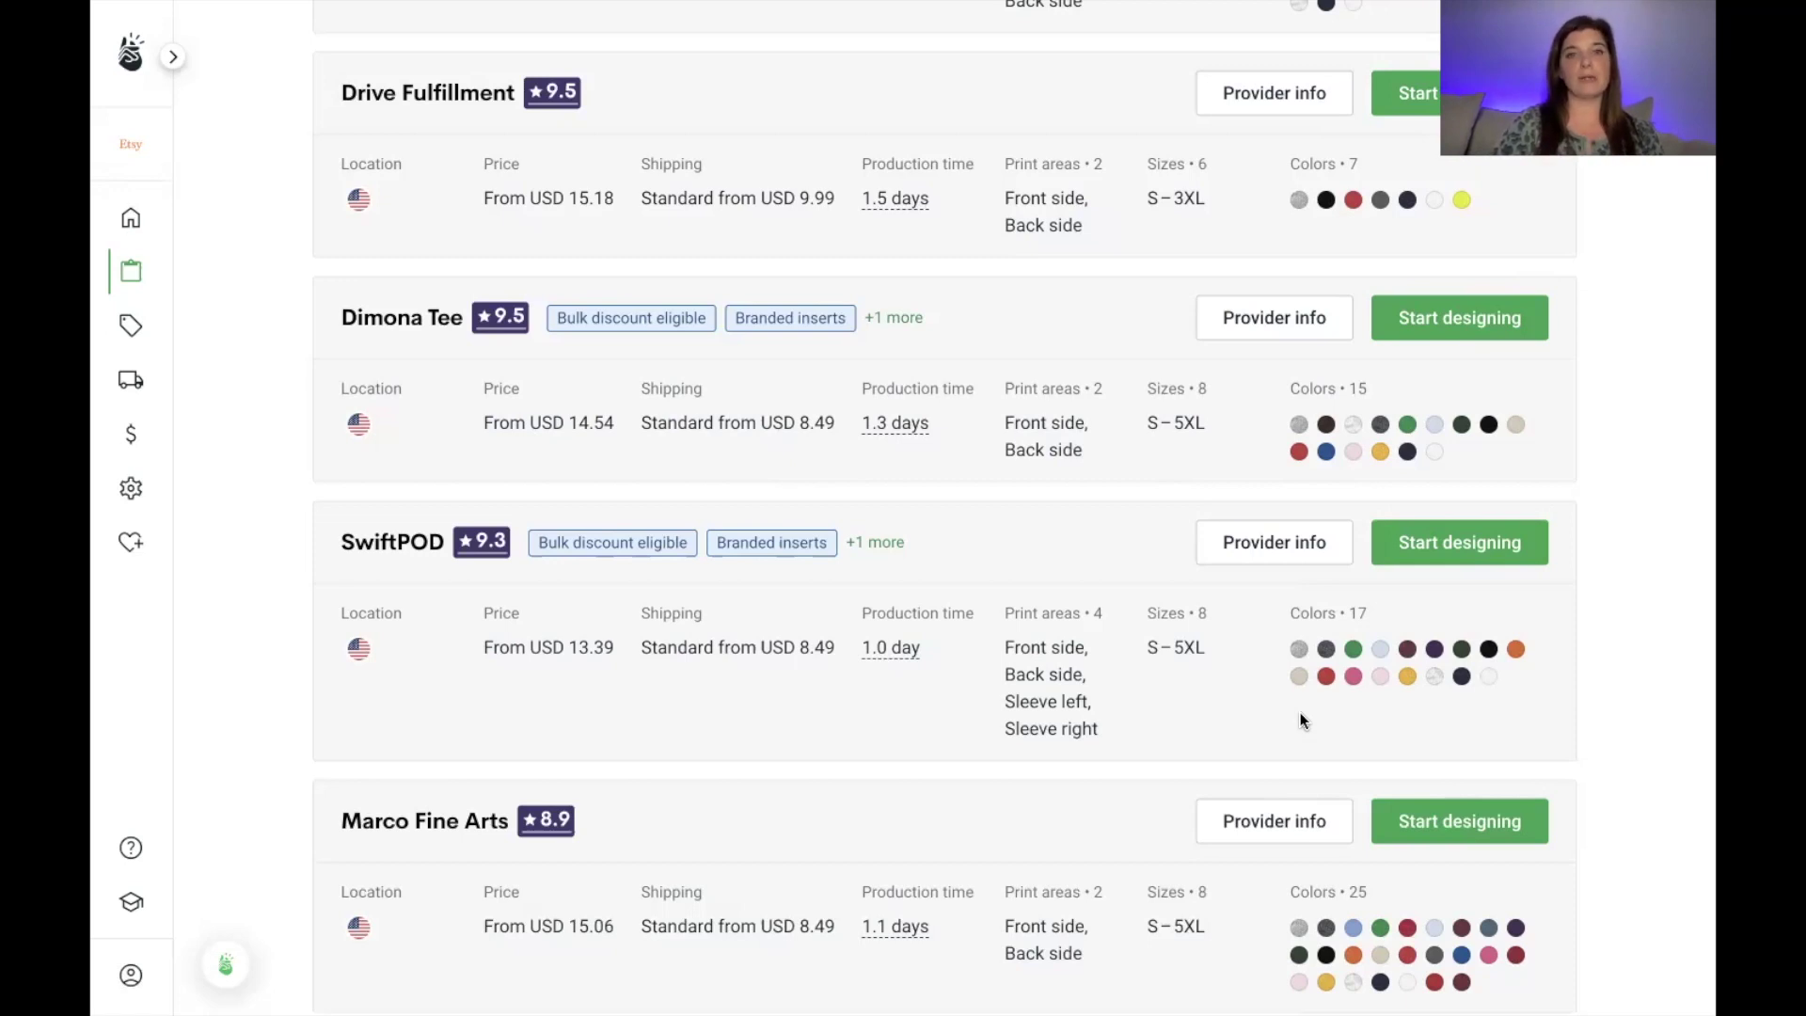
# Open the SwiftPOD design editor and view back, left sleeve, right sleeve and neck label areas.
pyautogui.click(1460, 542)
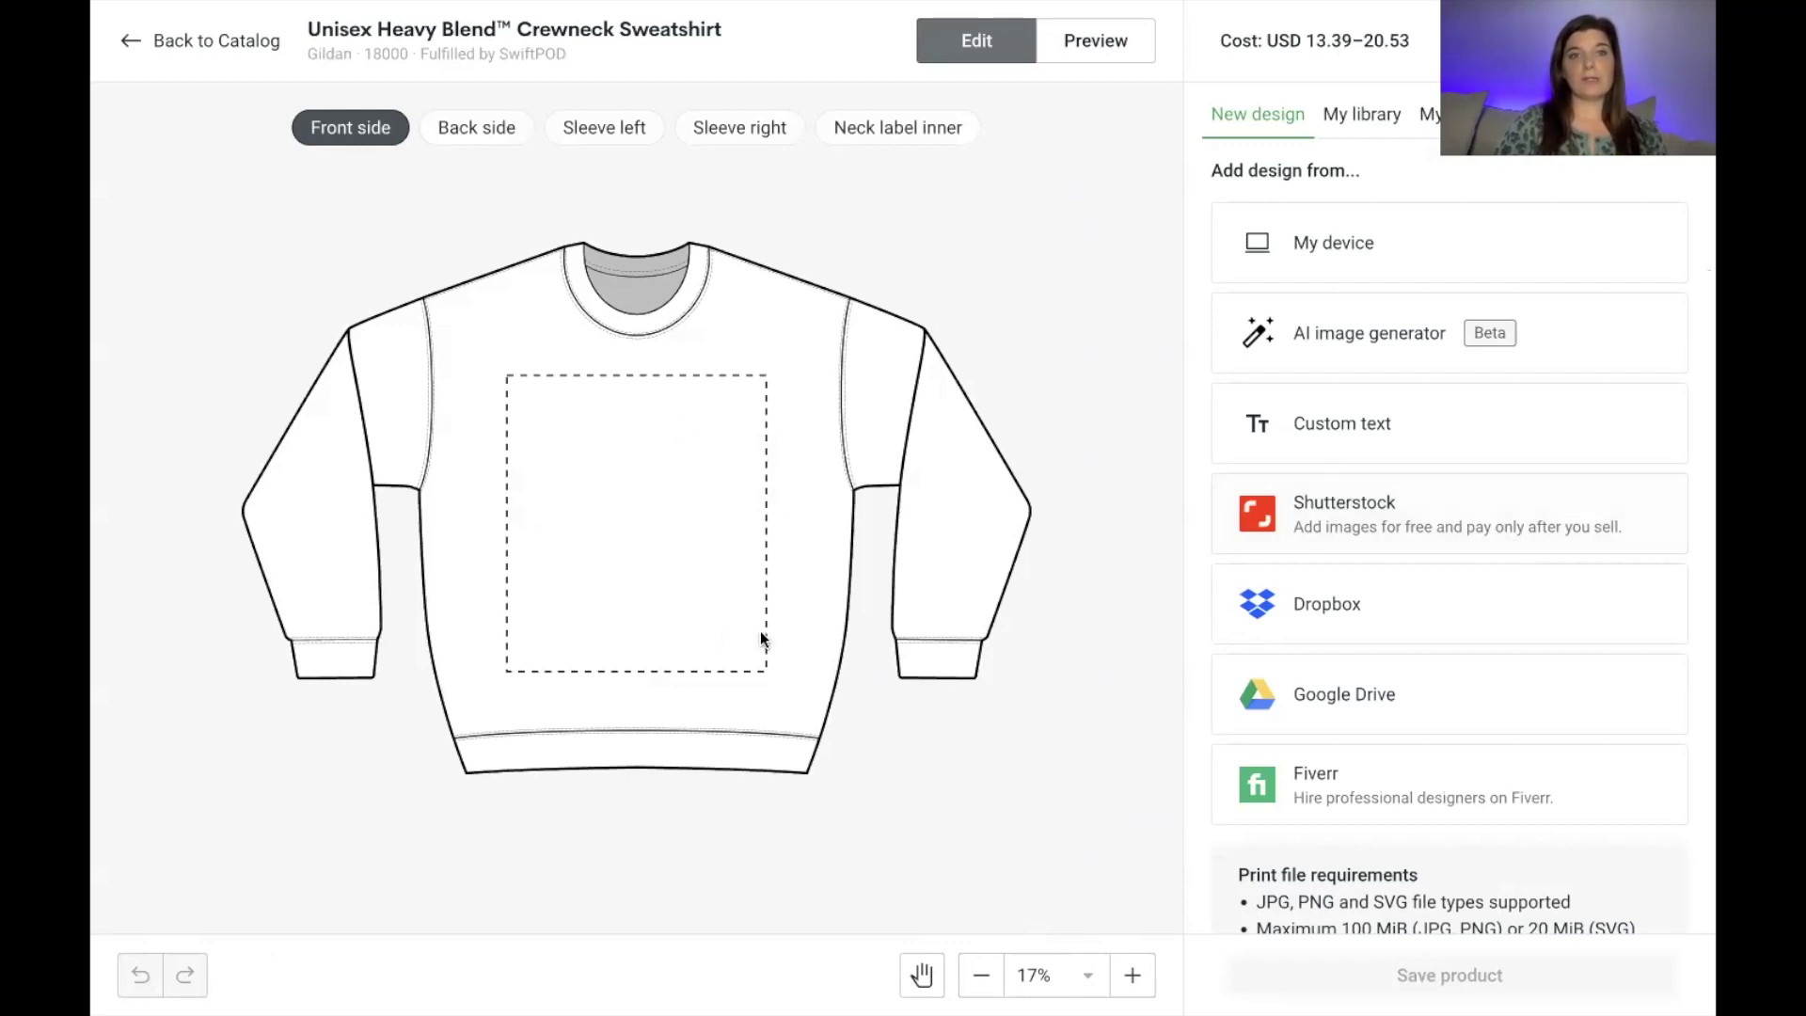
pyautogui.click(478, 128)
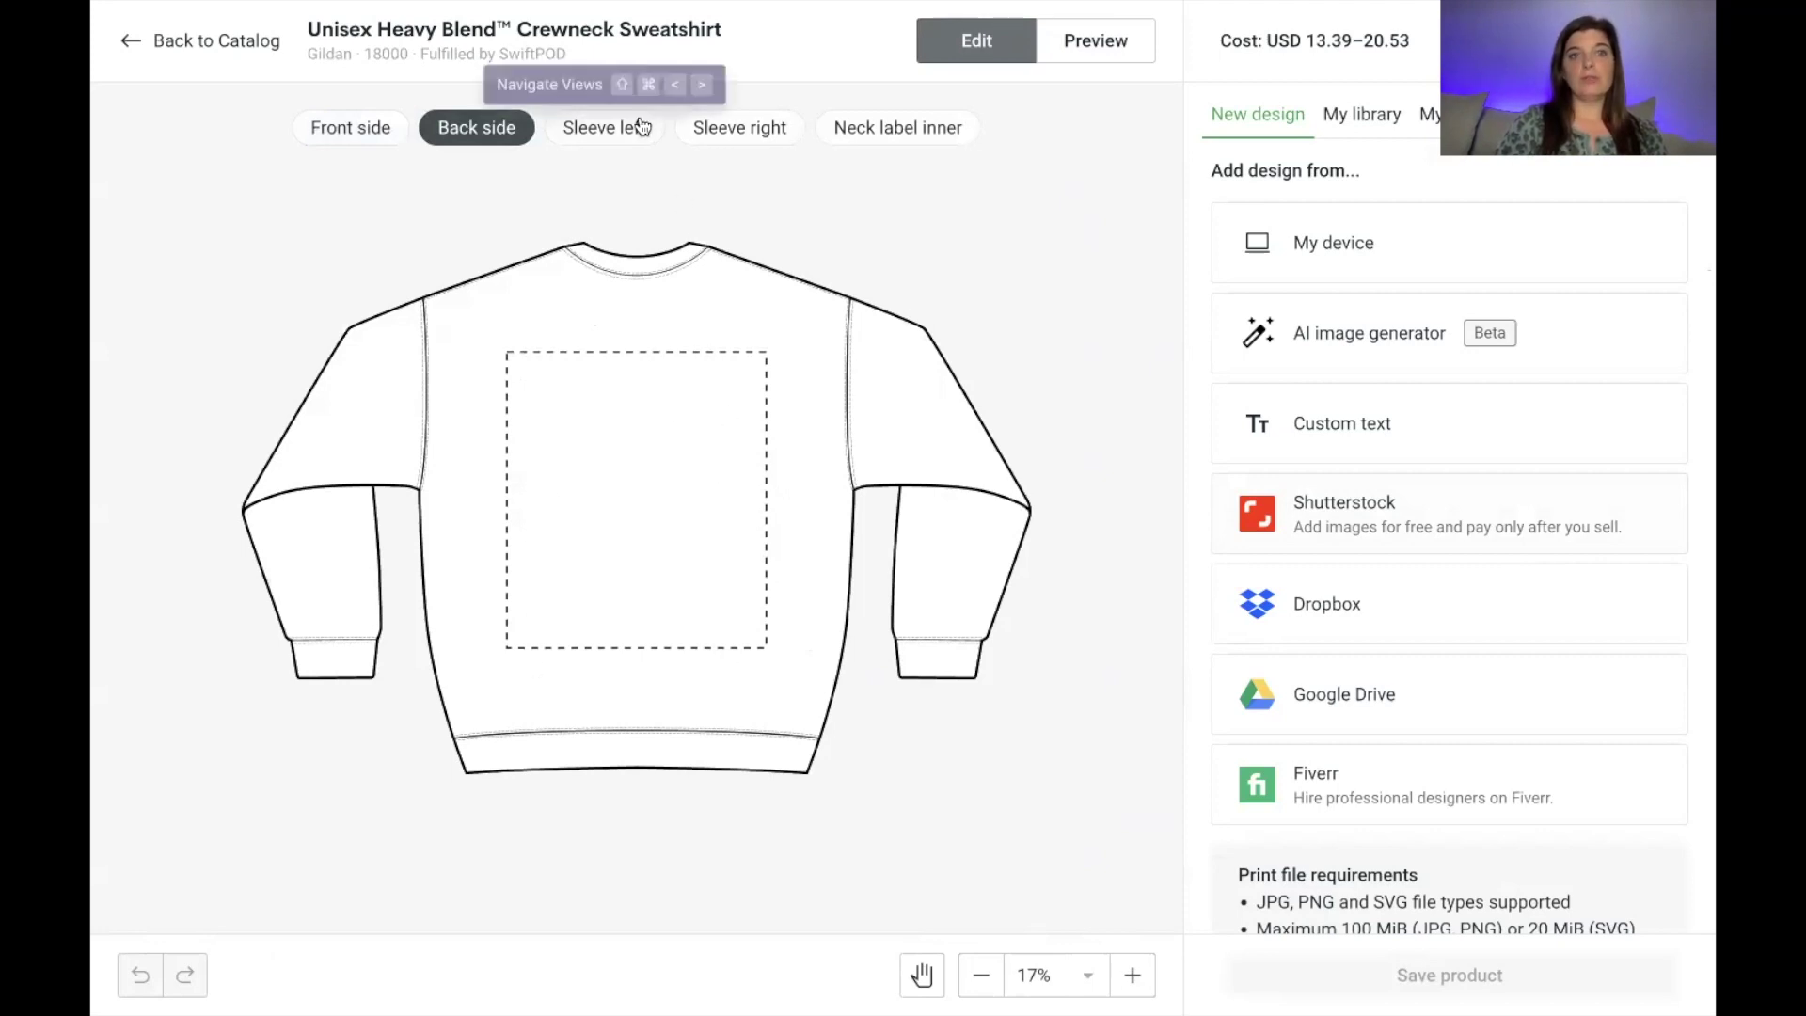
pyautogui.click(608, 127)
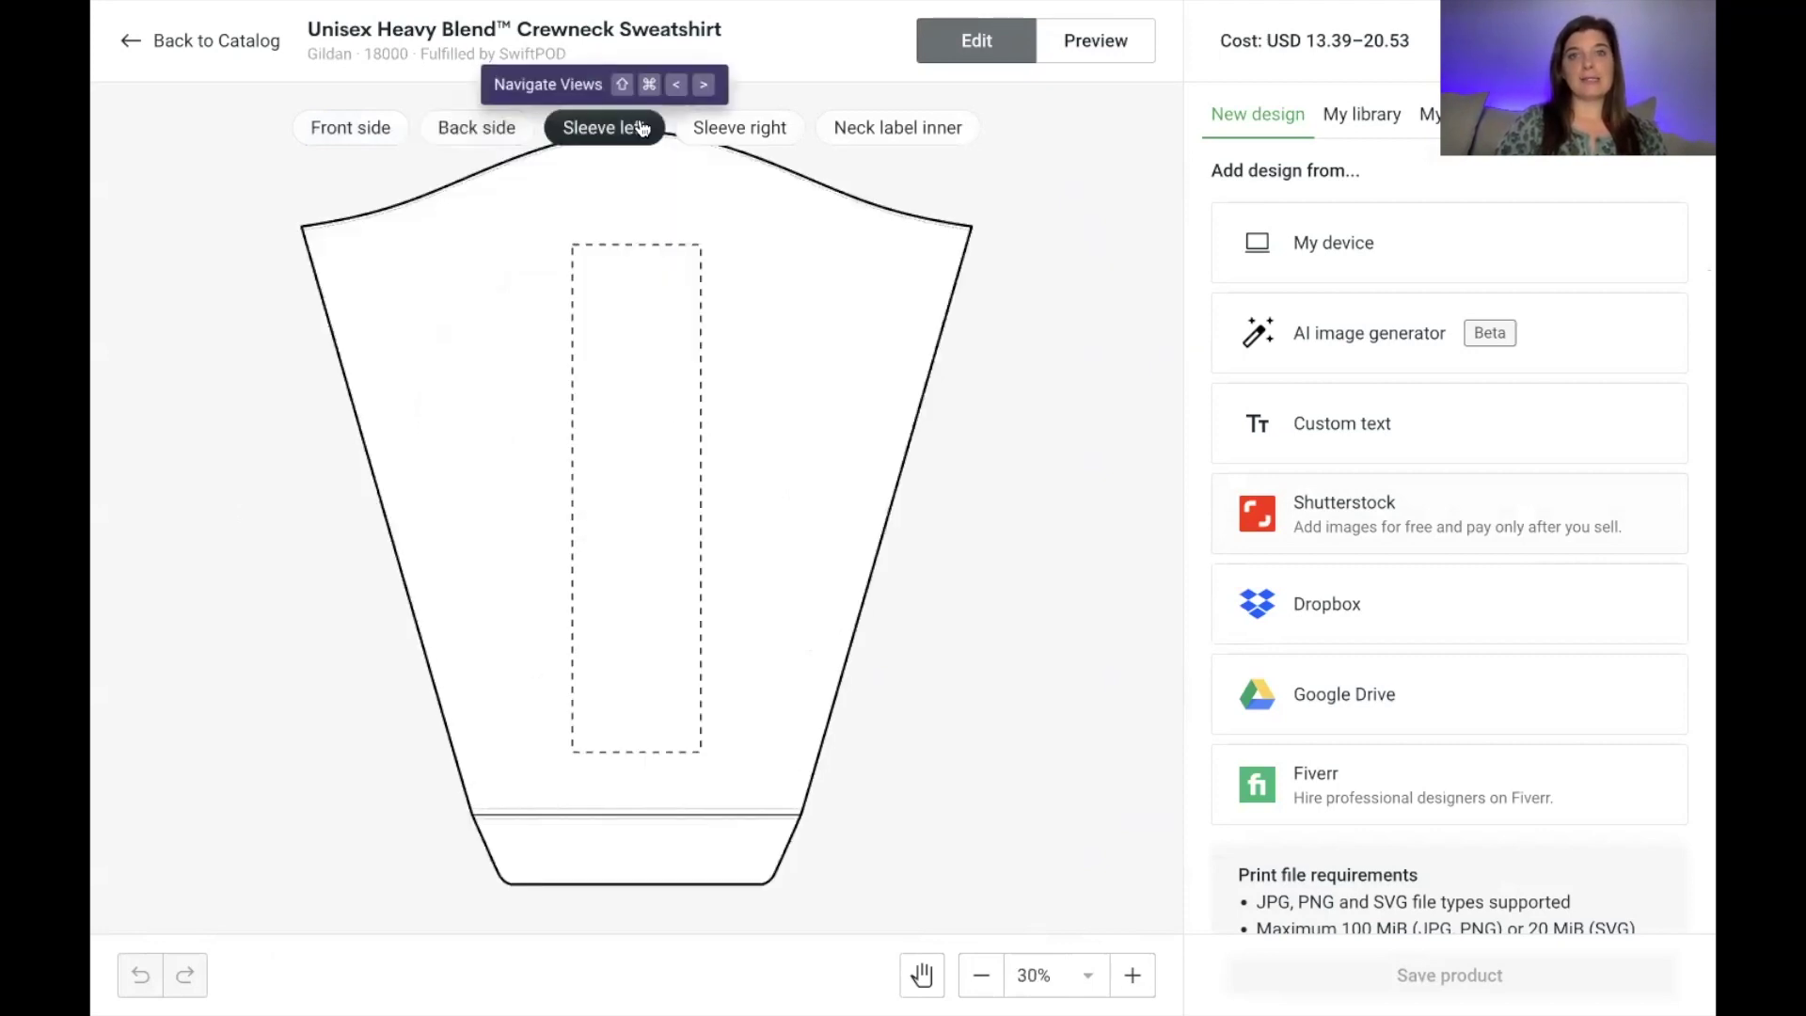
pyautogui.click(781, 130)
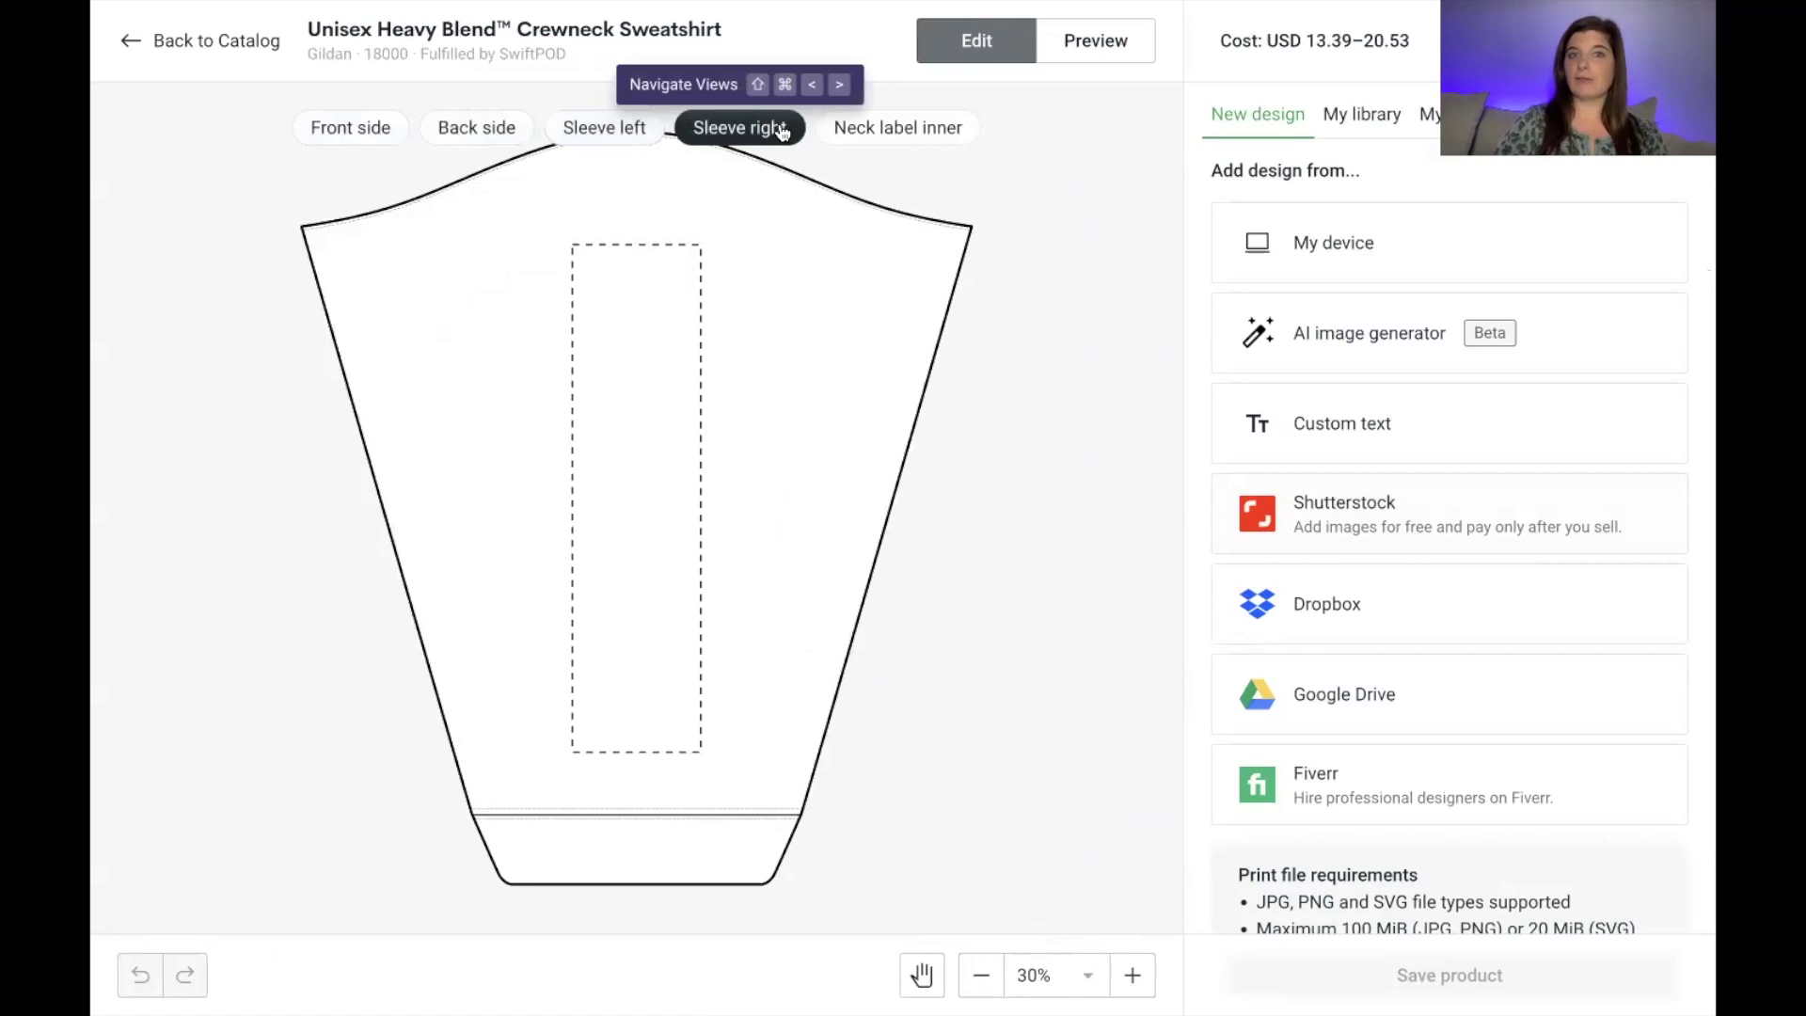
pyautogui.click(898, 128)
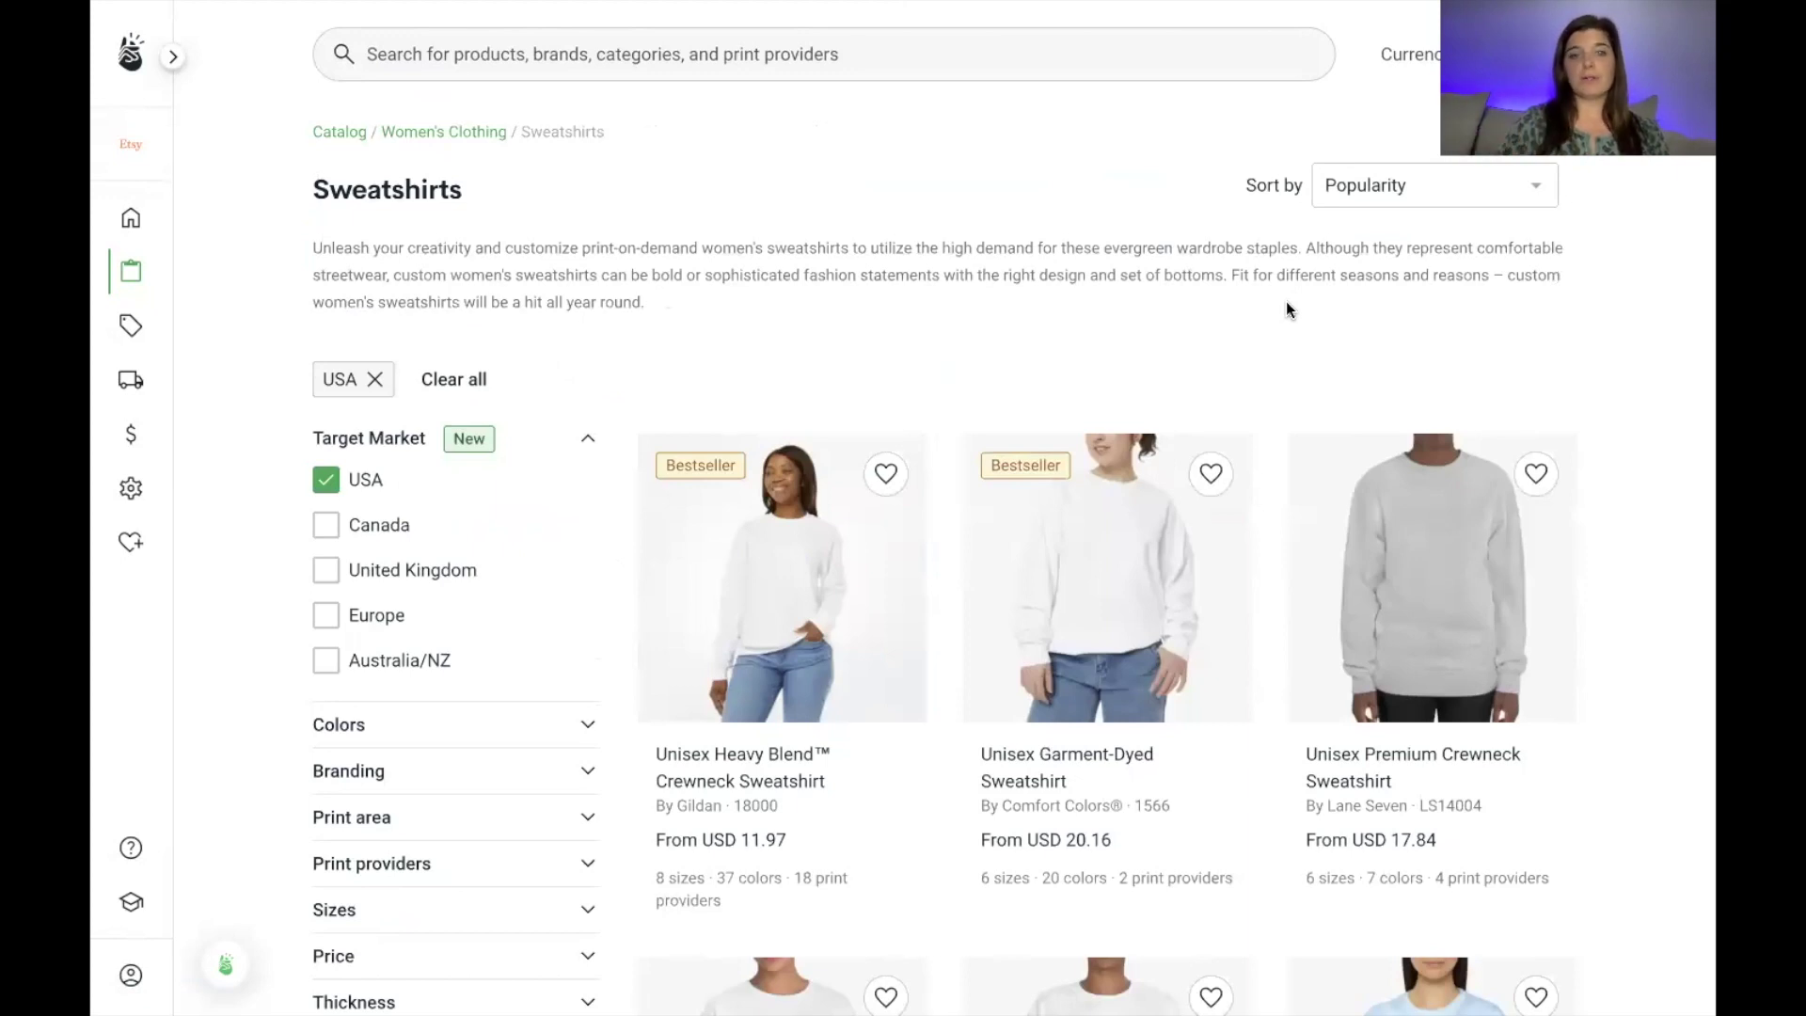
pyautogui.scroll(-1, 1304, 618)
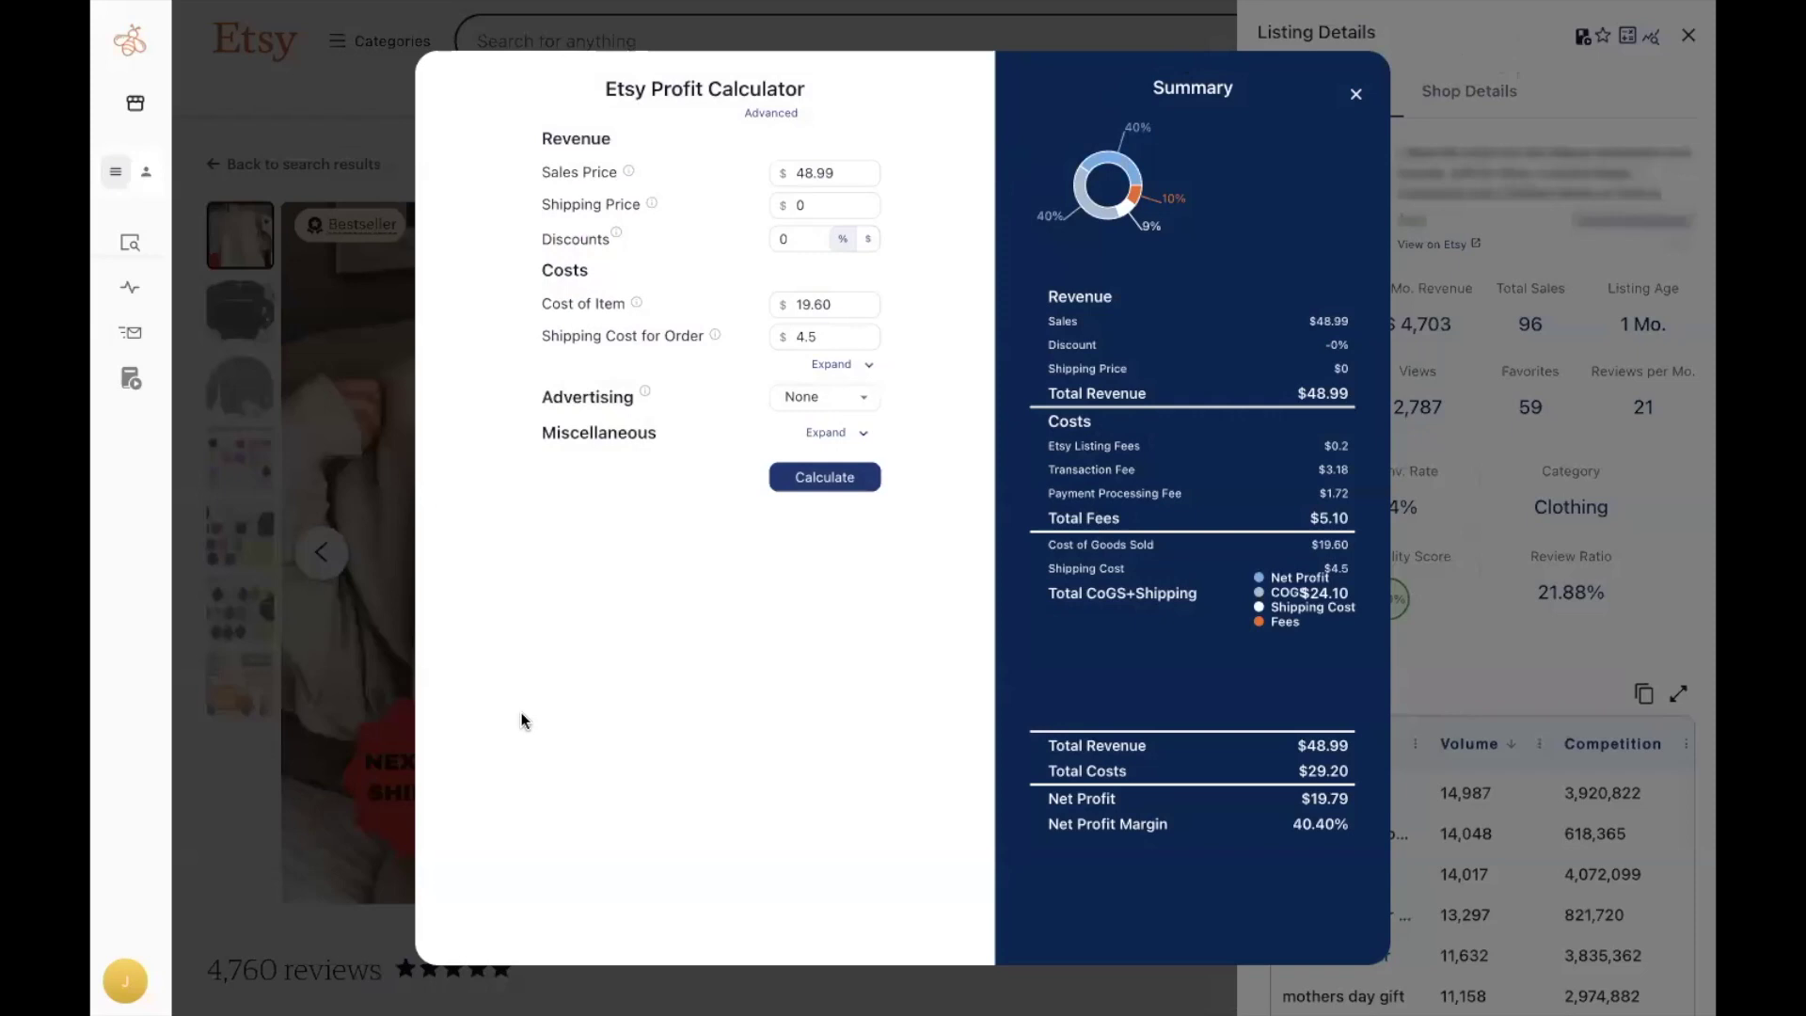
# Step through the sales price and shipping cost fields of EverBee's Etsy profit calculator.
pyautogui.click(799, 169)
pyautogui.click(762, 319)
pyautogui.press('Tab')
pyautogui.click(671, 341)
pyautogui.click(811, 340)
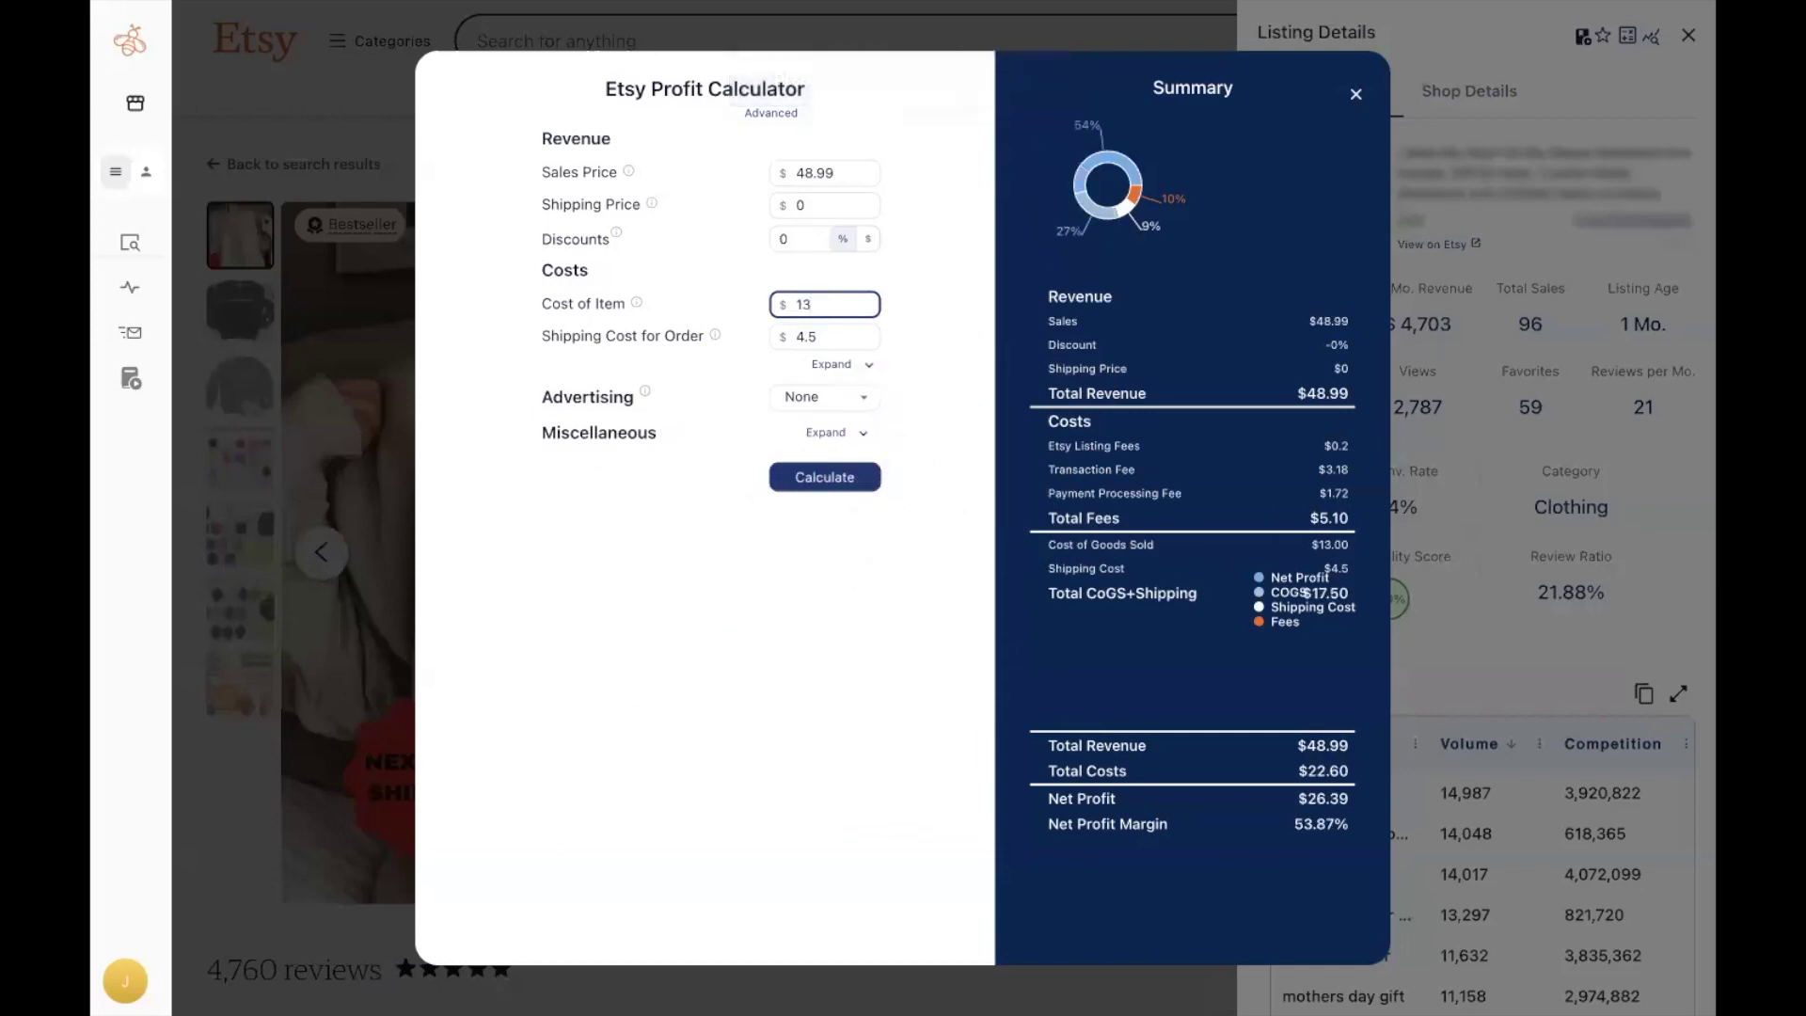
pyautogui.write('.3')
pyautogui.write('9')
# Enter 8.49 as the shipping cost and recalculate the profit at 48.99.
pyautogui.doubleClick(807, 336)
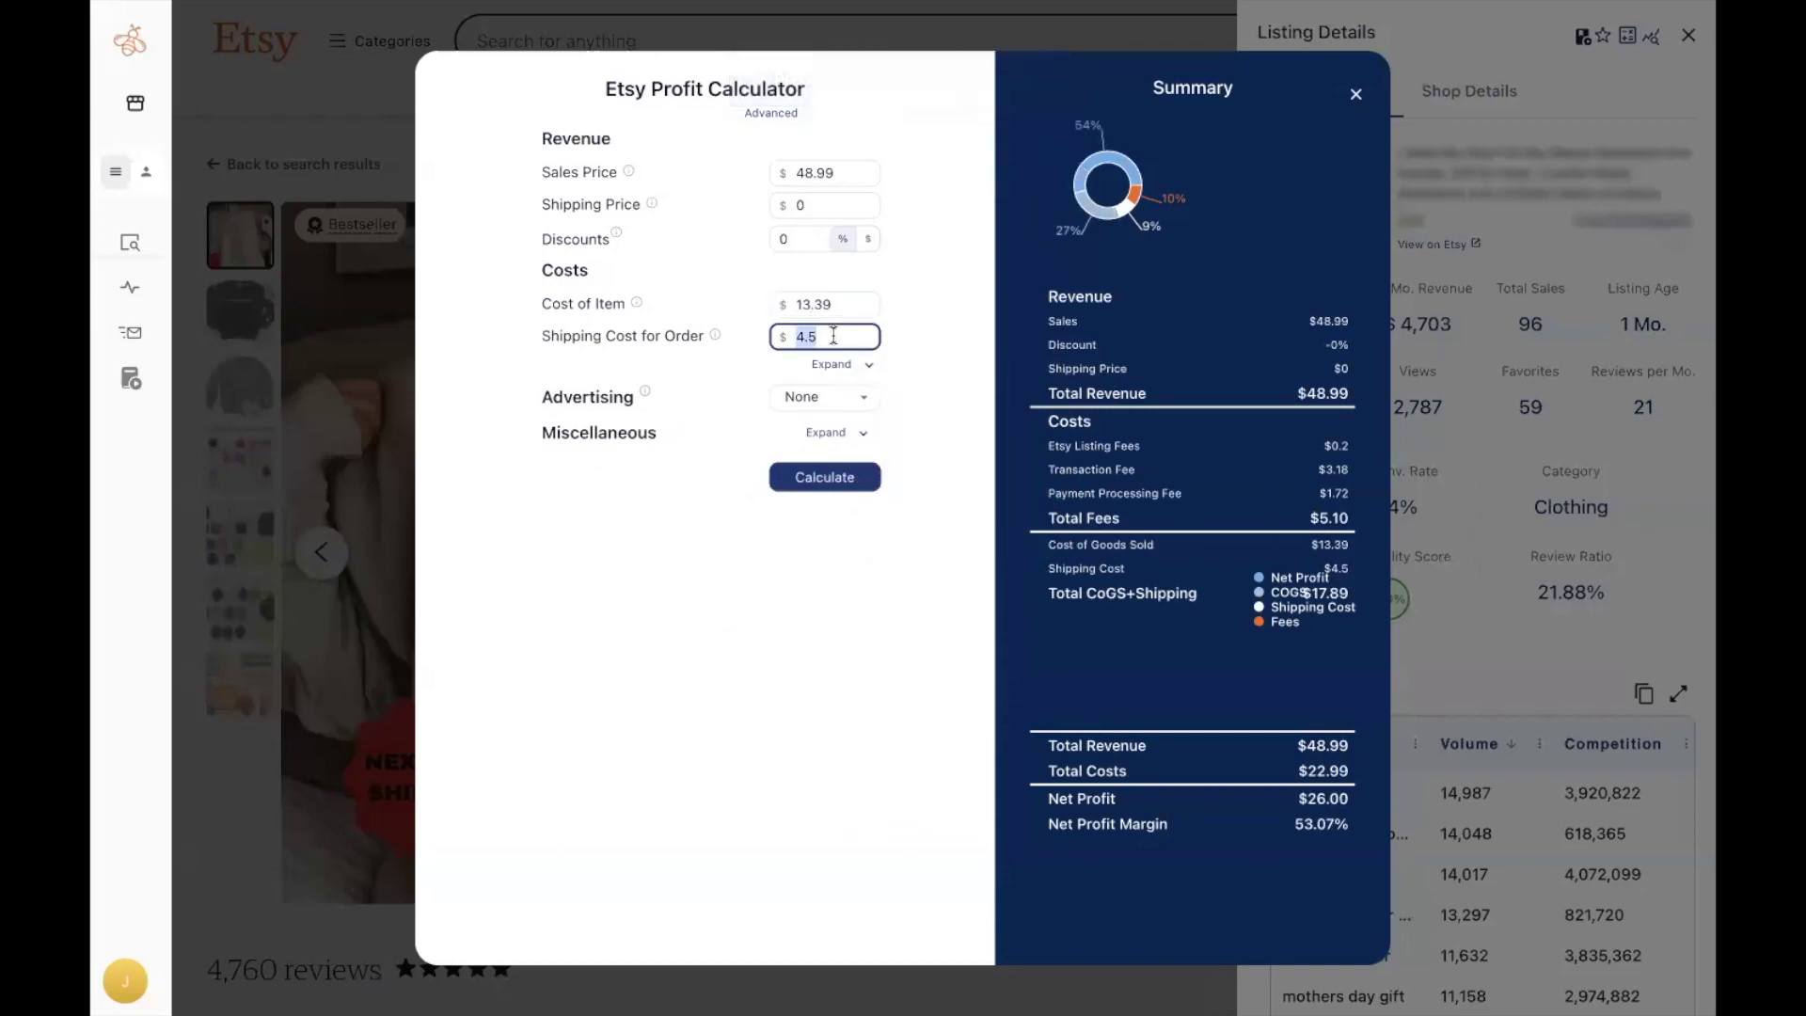
pyautogui.write('8')
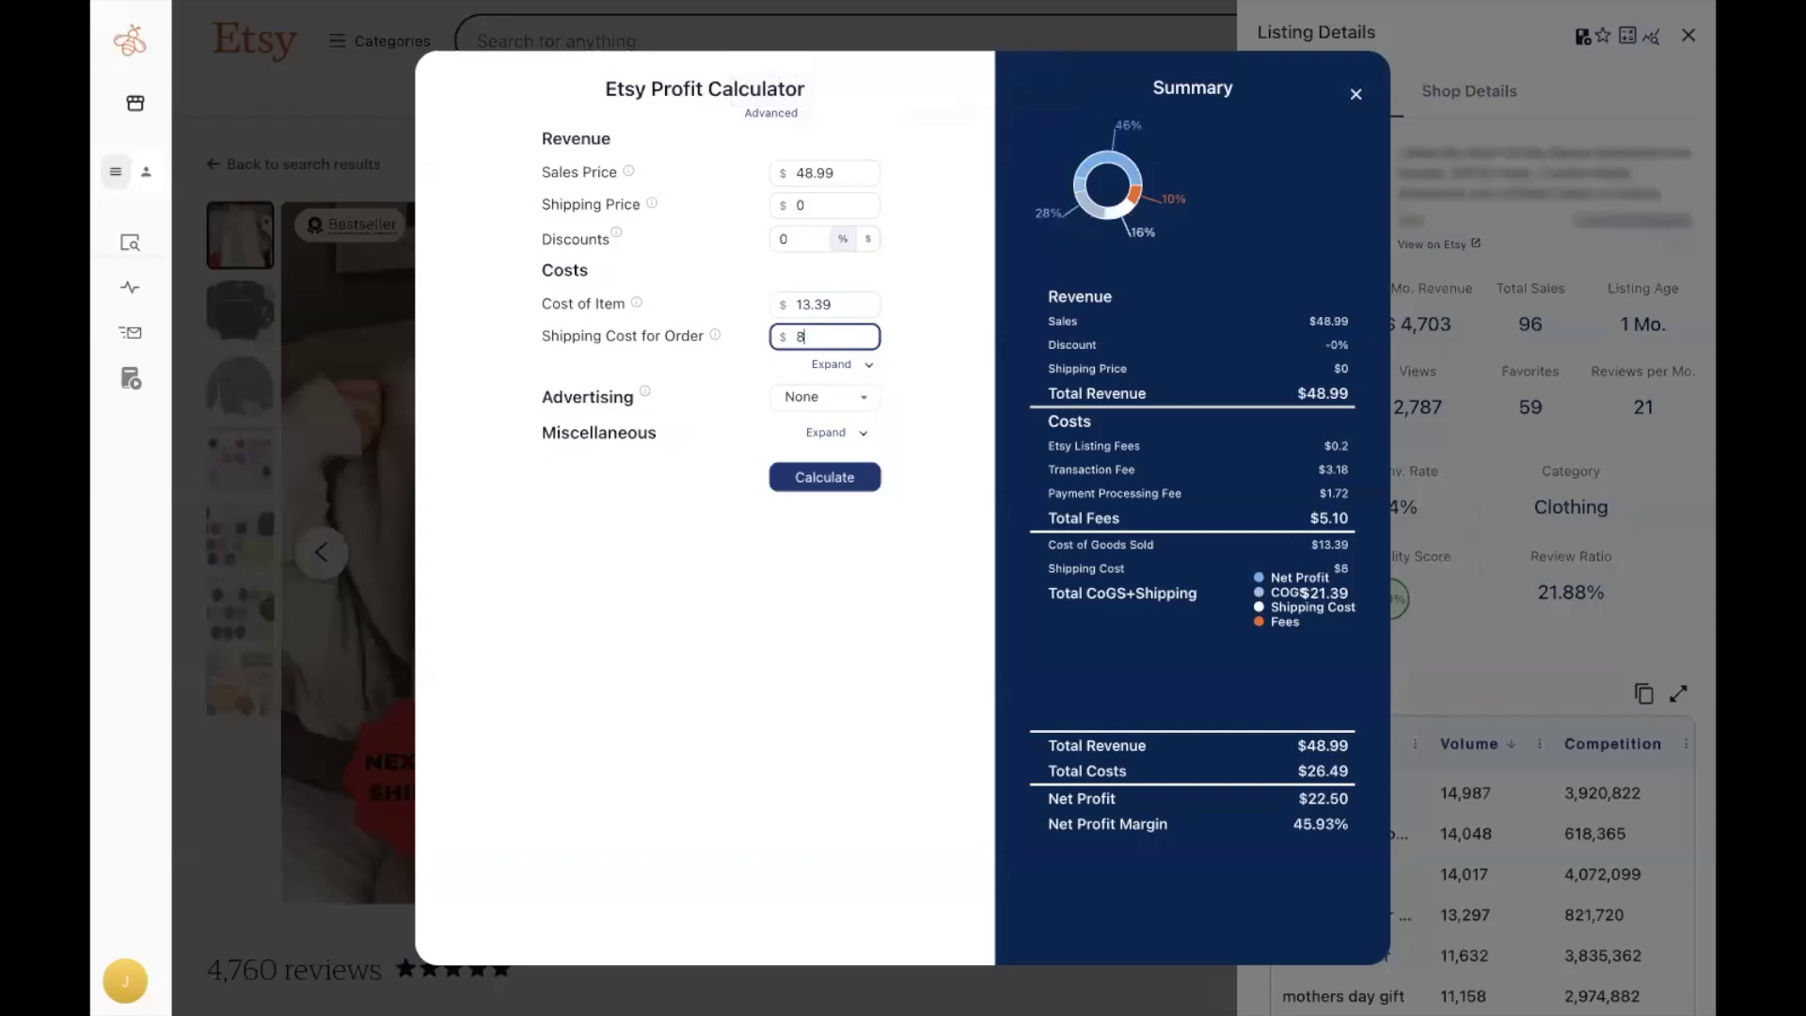
pyautogui.write('.49')
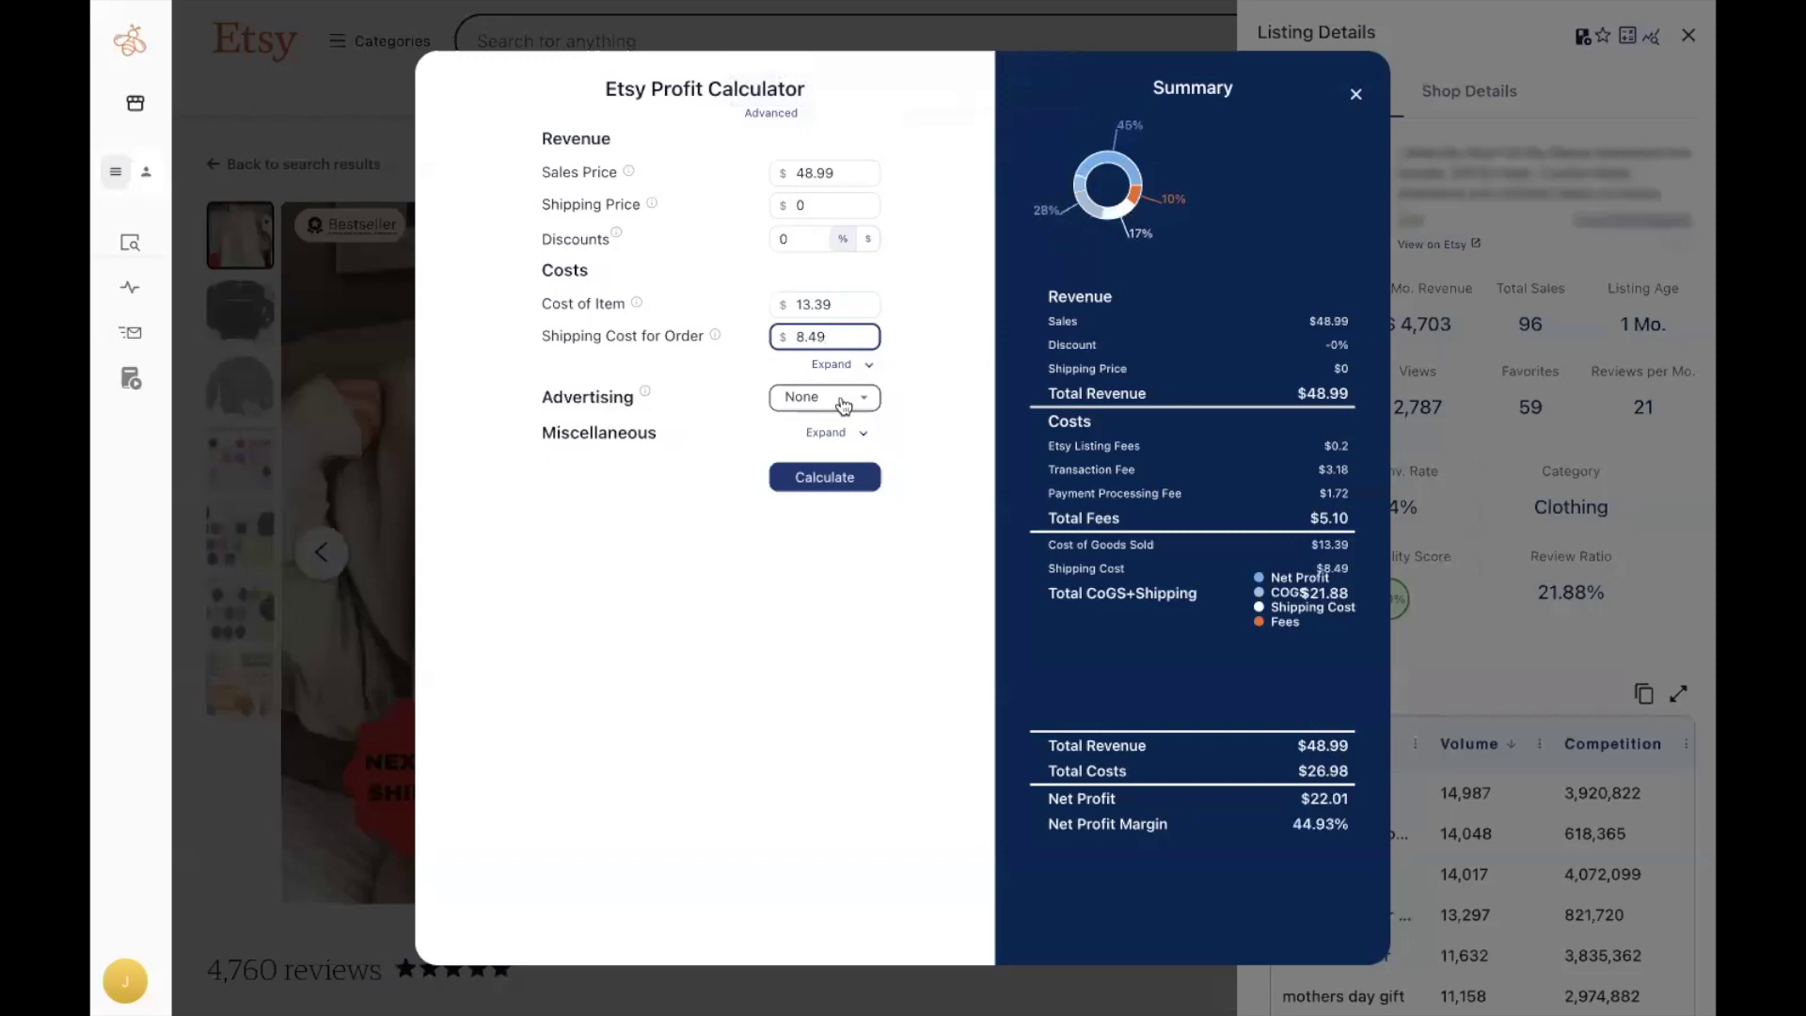
pyautogui.click(824, 480)
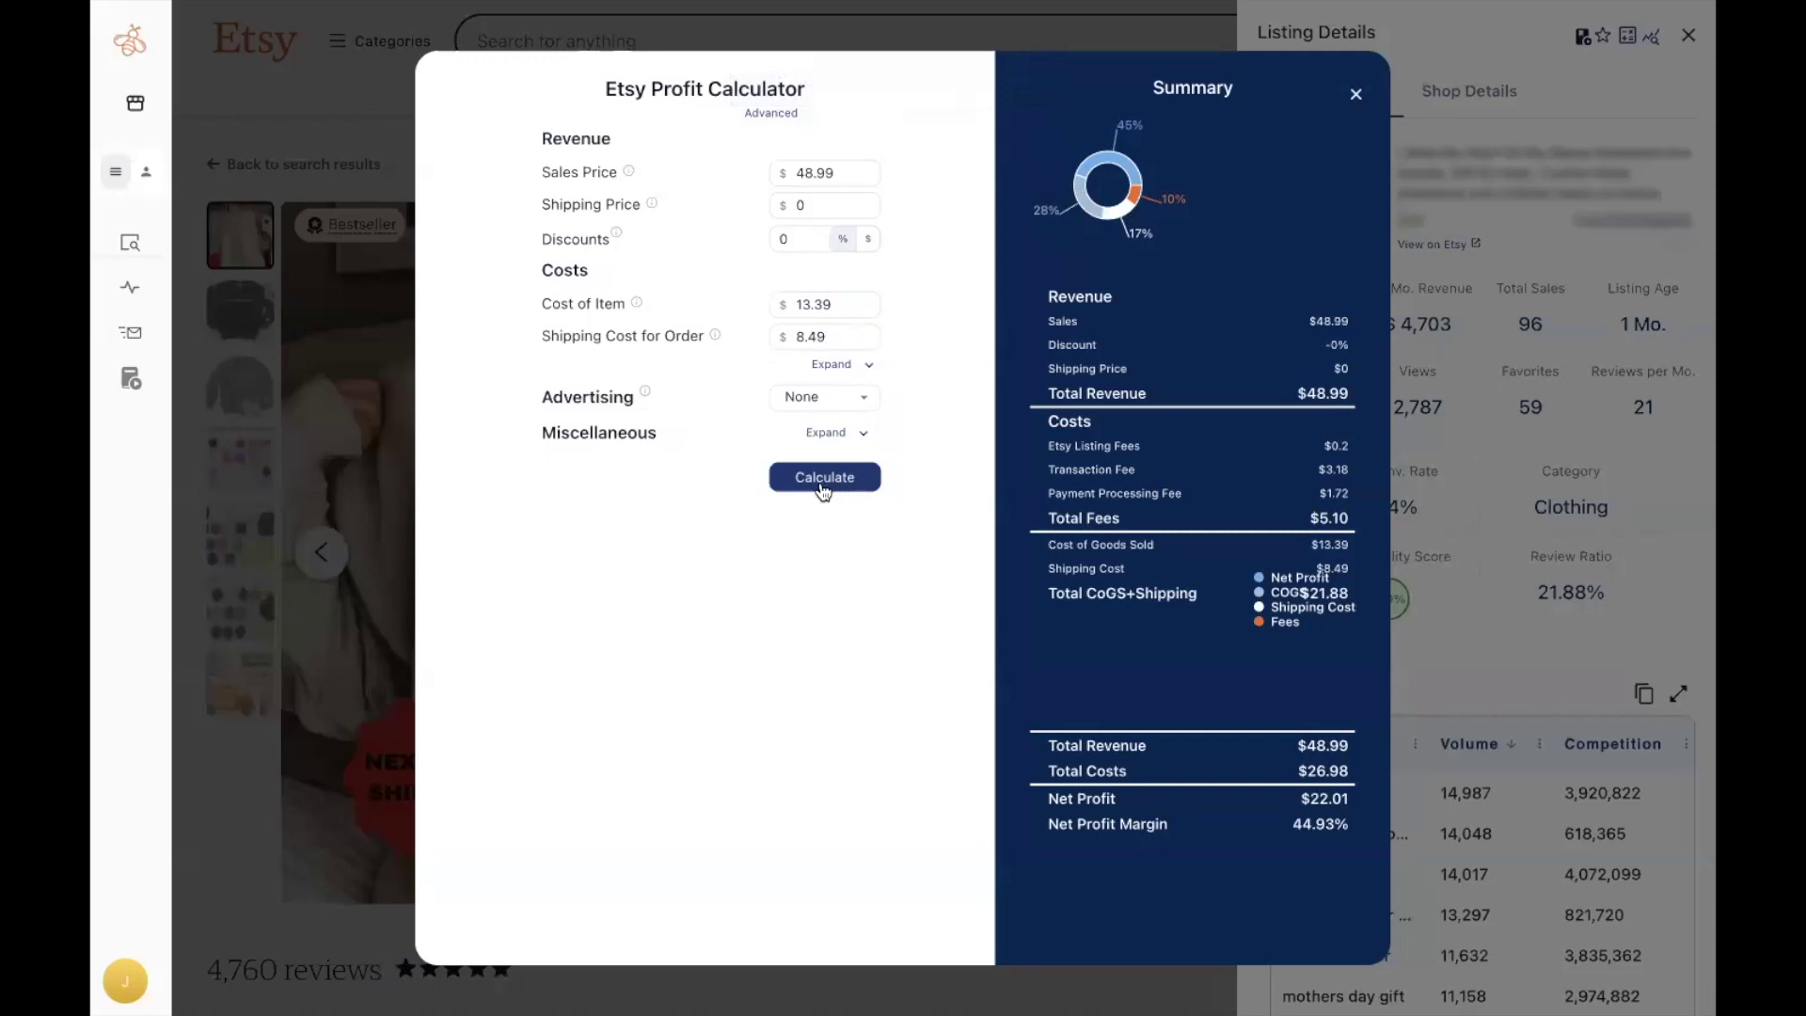
pyautogui.click(832, 206)
# Change the sales price to 42.99 and recalculate the profit.
pyautogui.click(940, 539)
pyautogui.doubleClick(811, 171)
pyautogui.write('42.99')
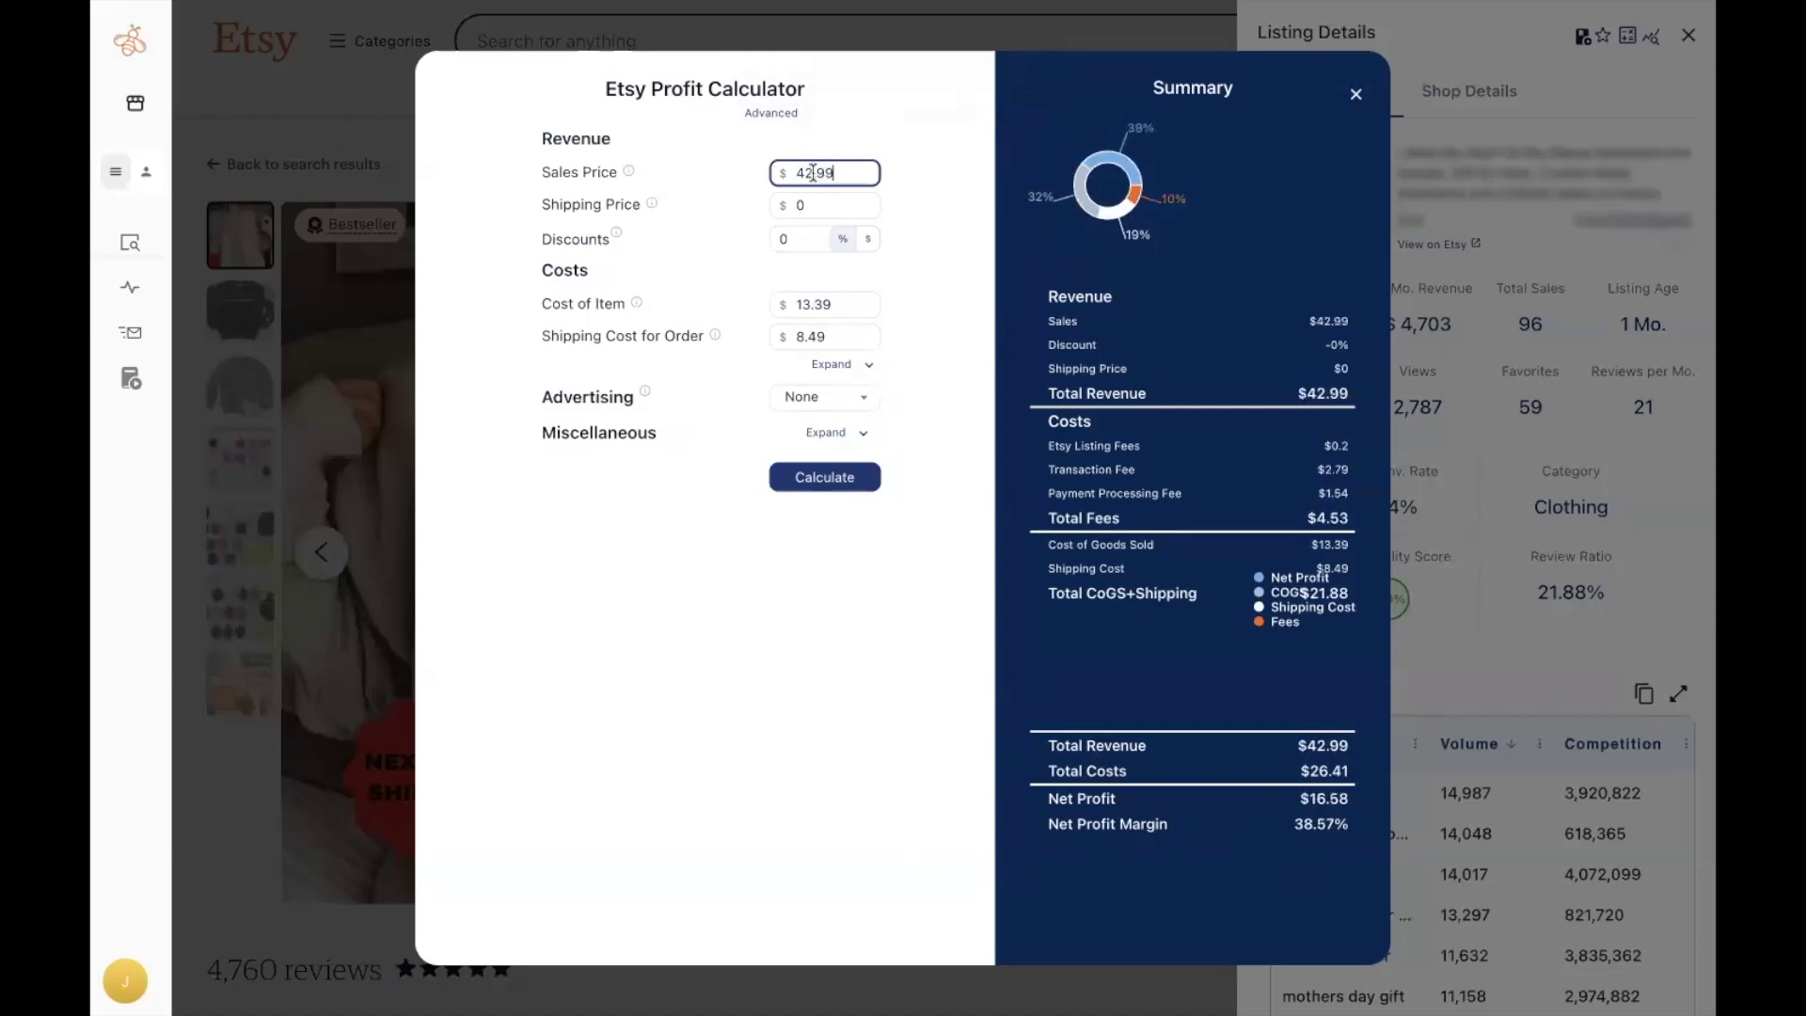
pyautogui.click(836, 480)
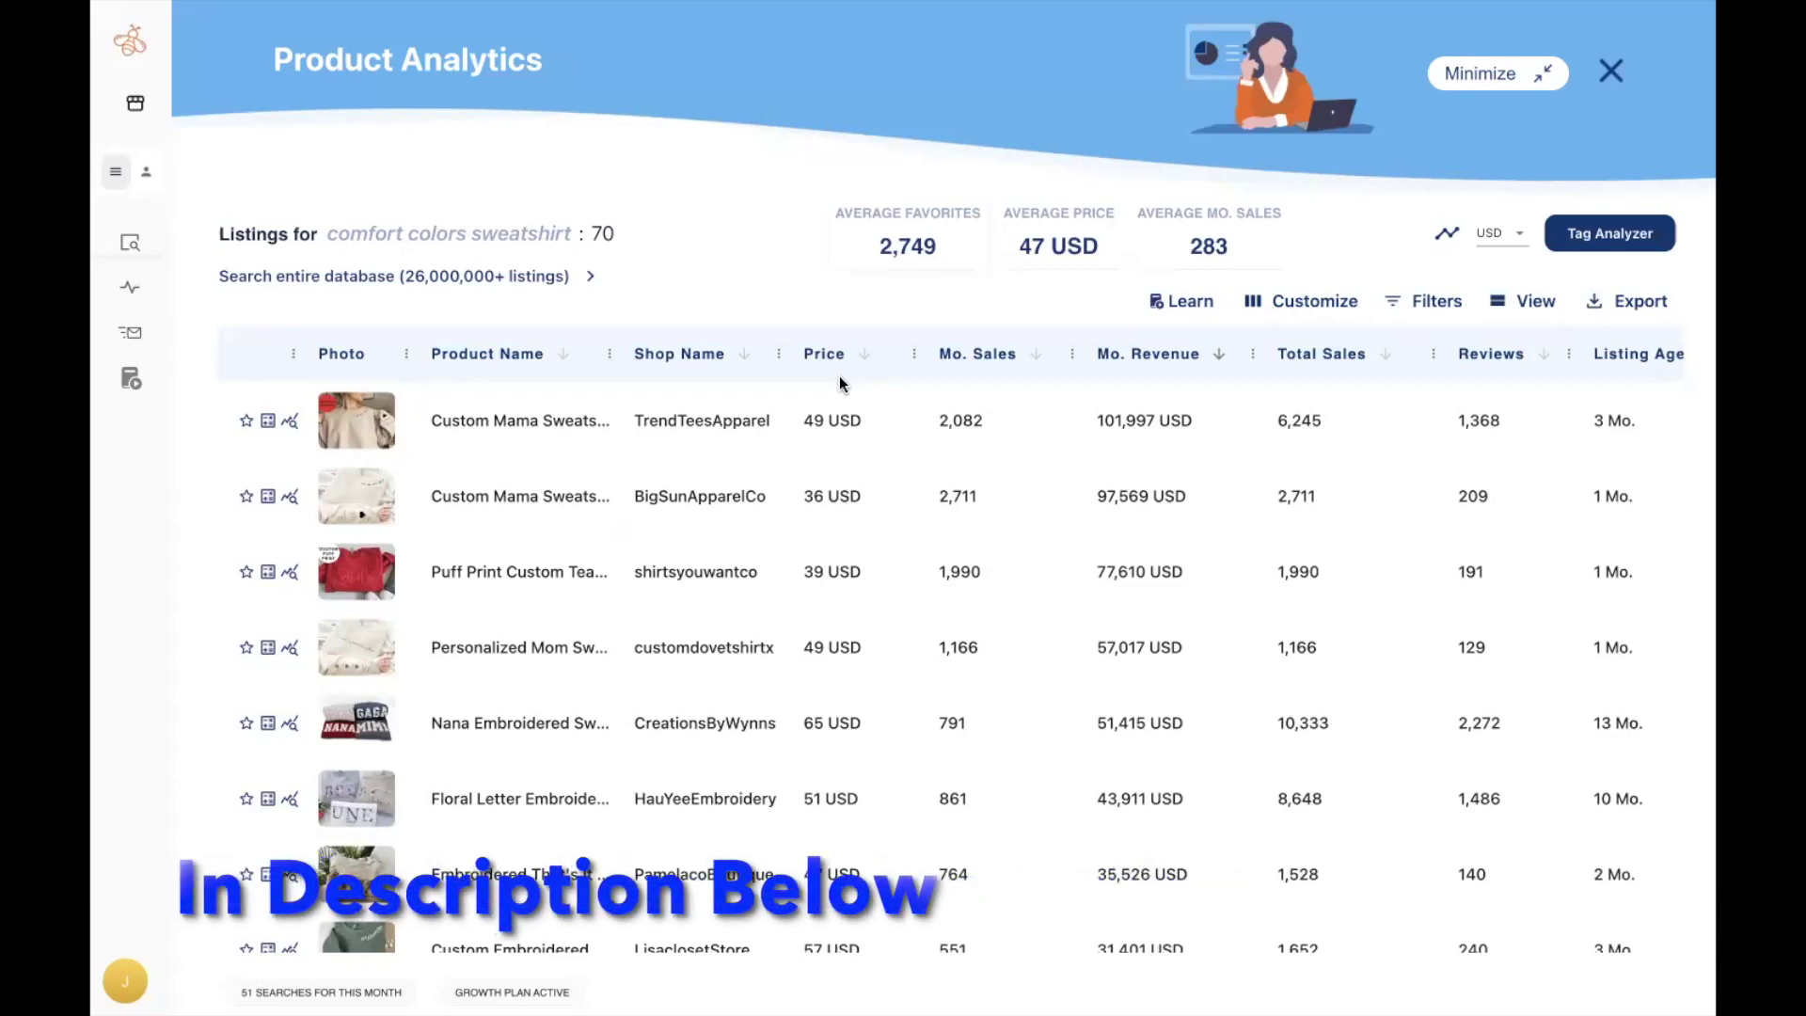
# Dismiss the comfort colors sweatshirt Product Analytics overlay to reveal the Etsy homepage.
pyautogui.click(1611, 71)
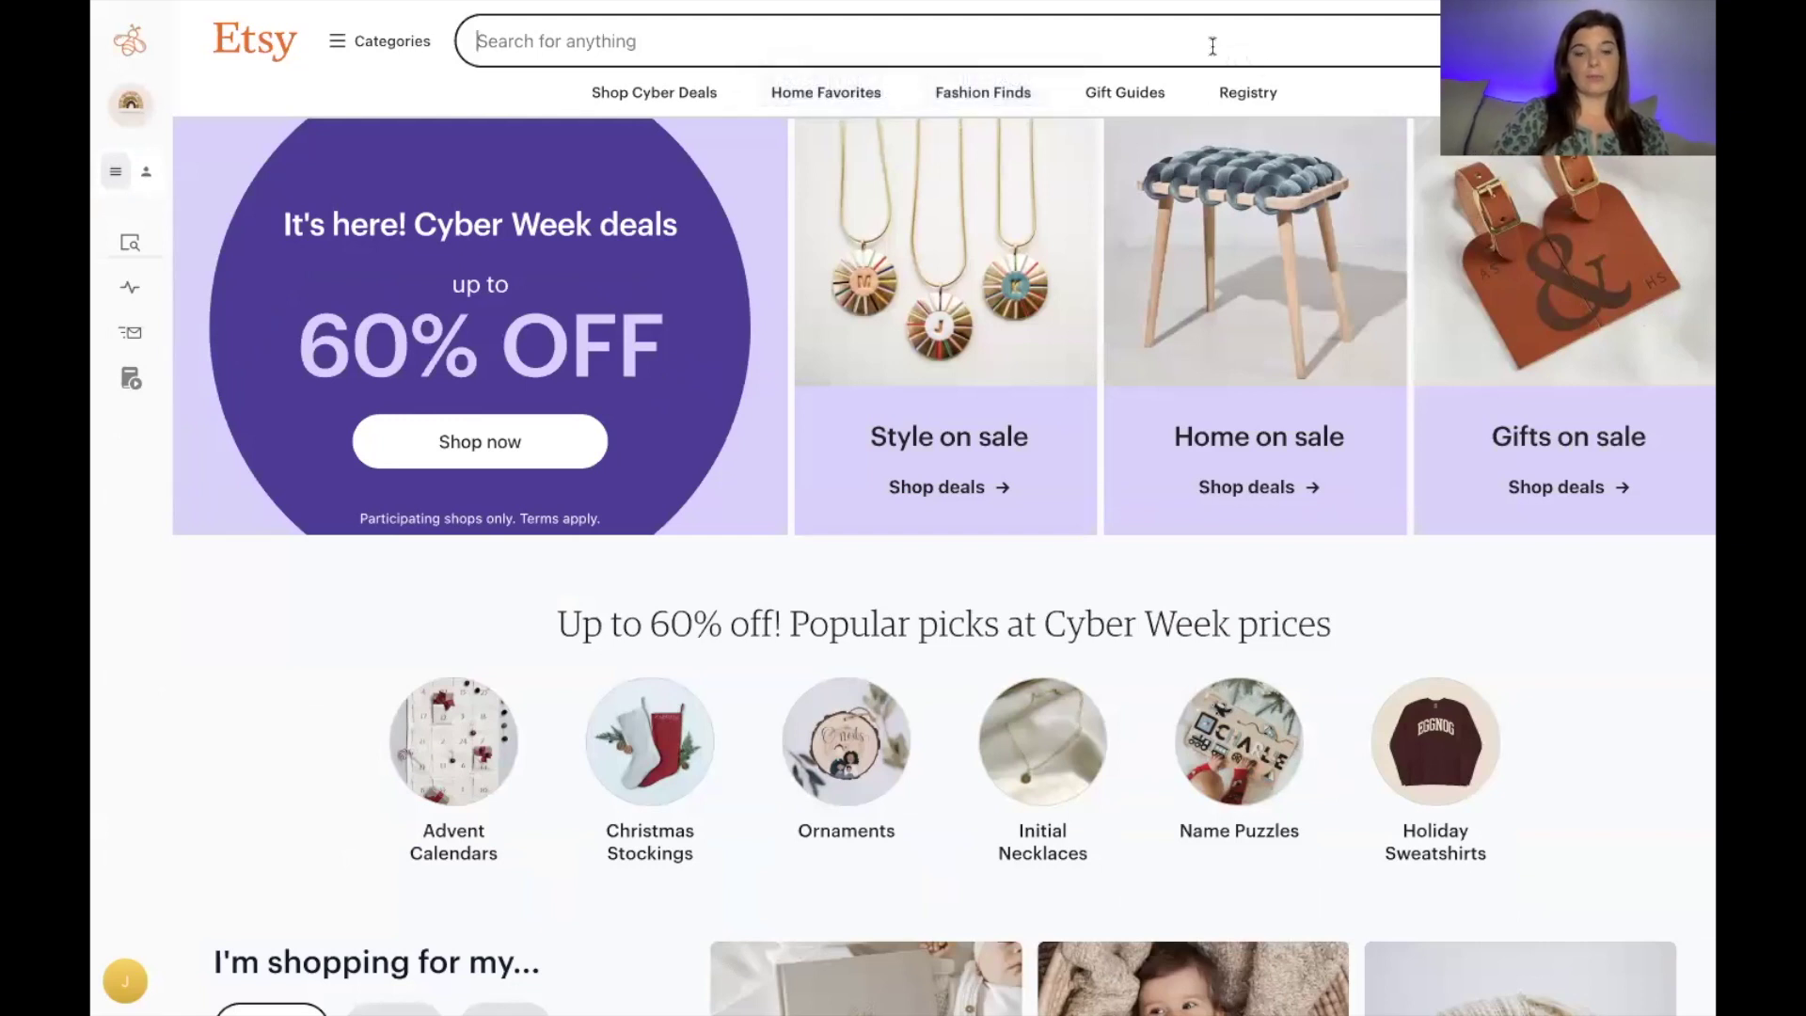
# Focus the Etsy search bar to begin a new search.
pyautogui.click(1211, 45)
pyautogui.write('wom')
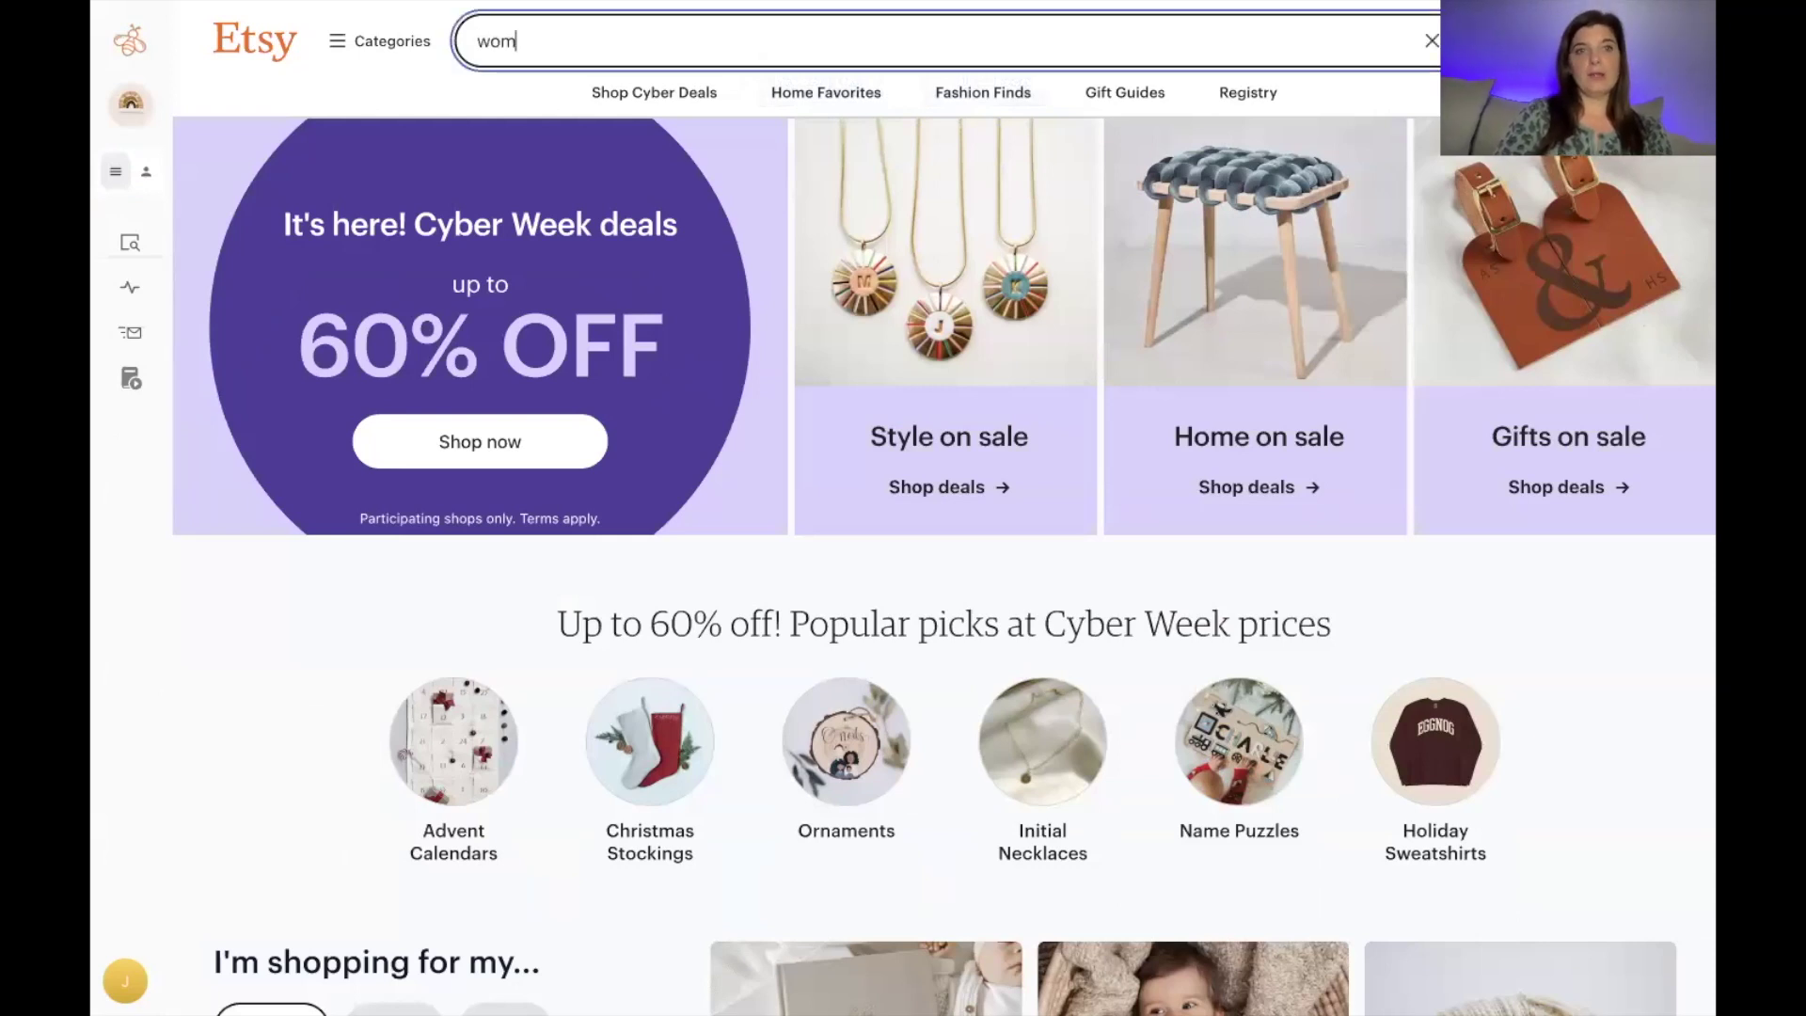
pyautogui.write('ens swe')
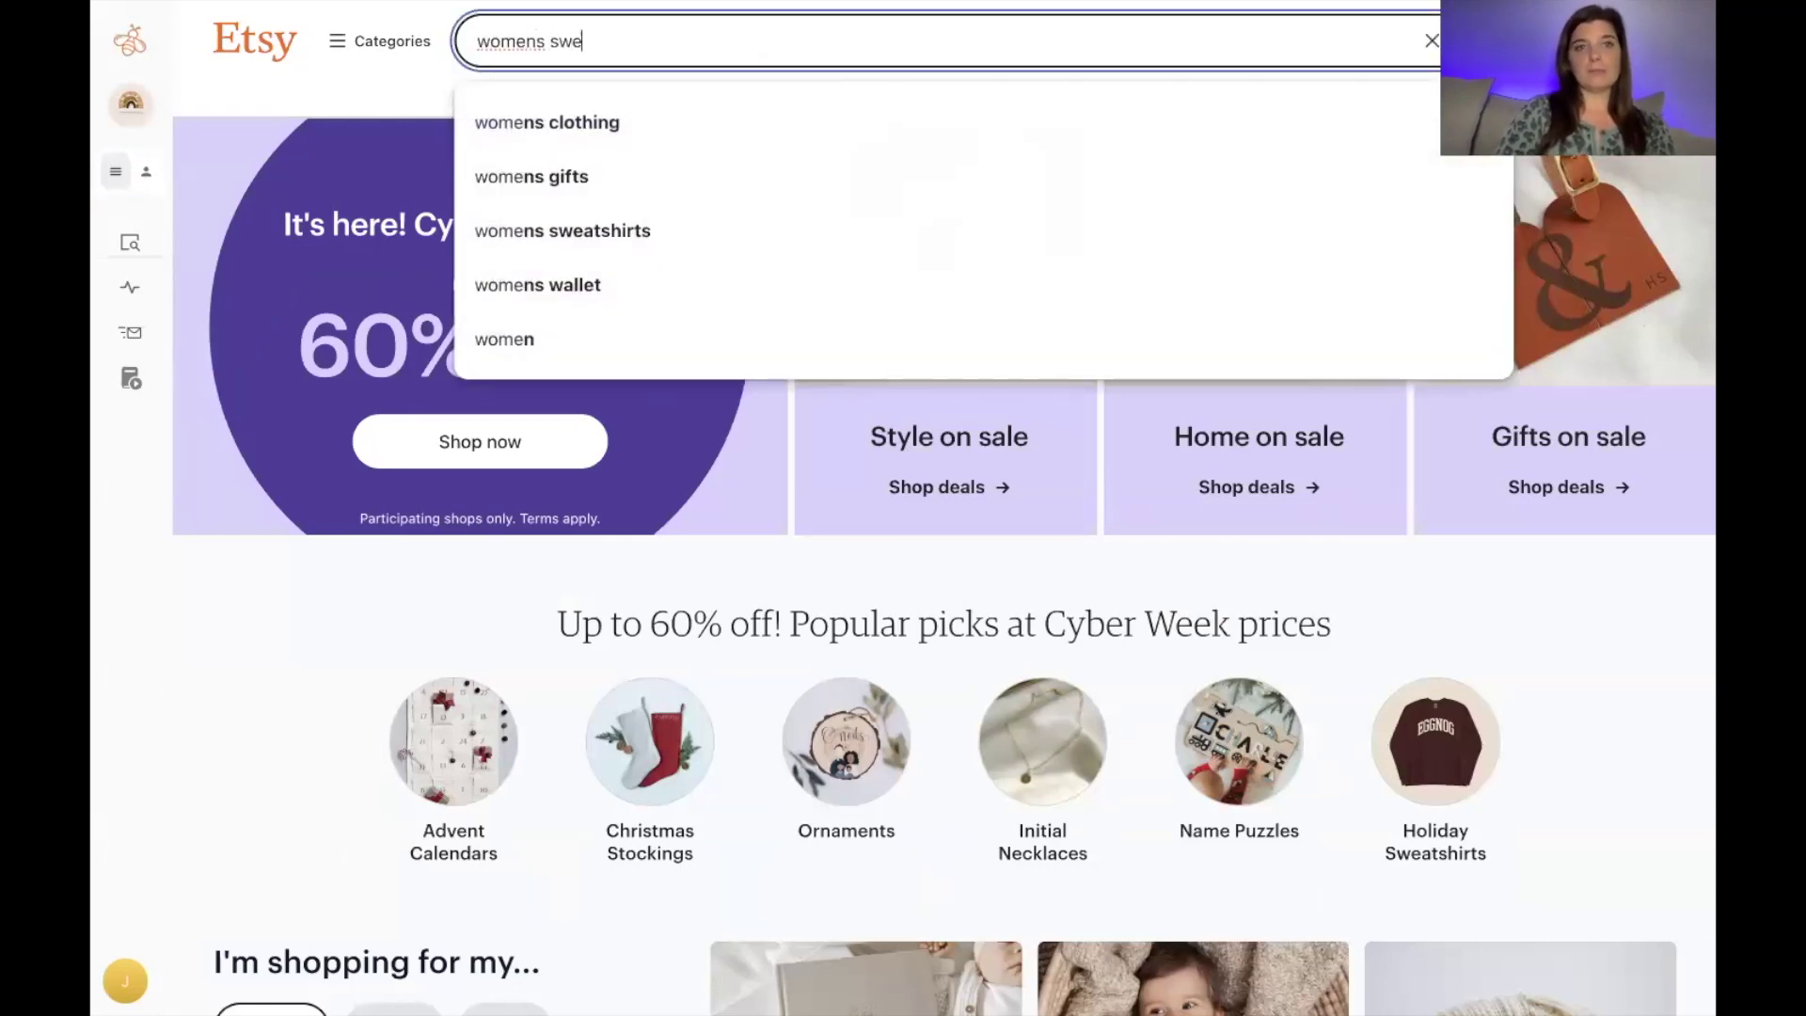
pyautogui.write('atshirt')
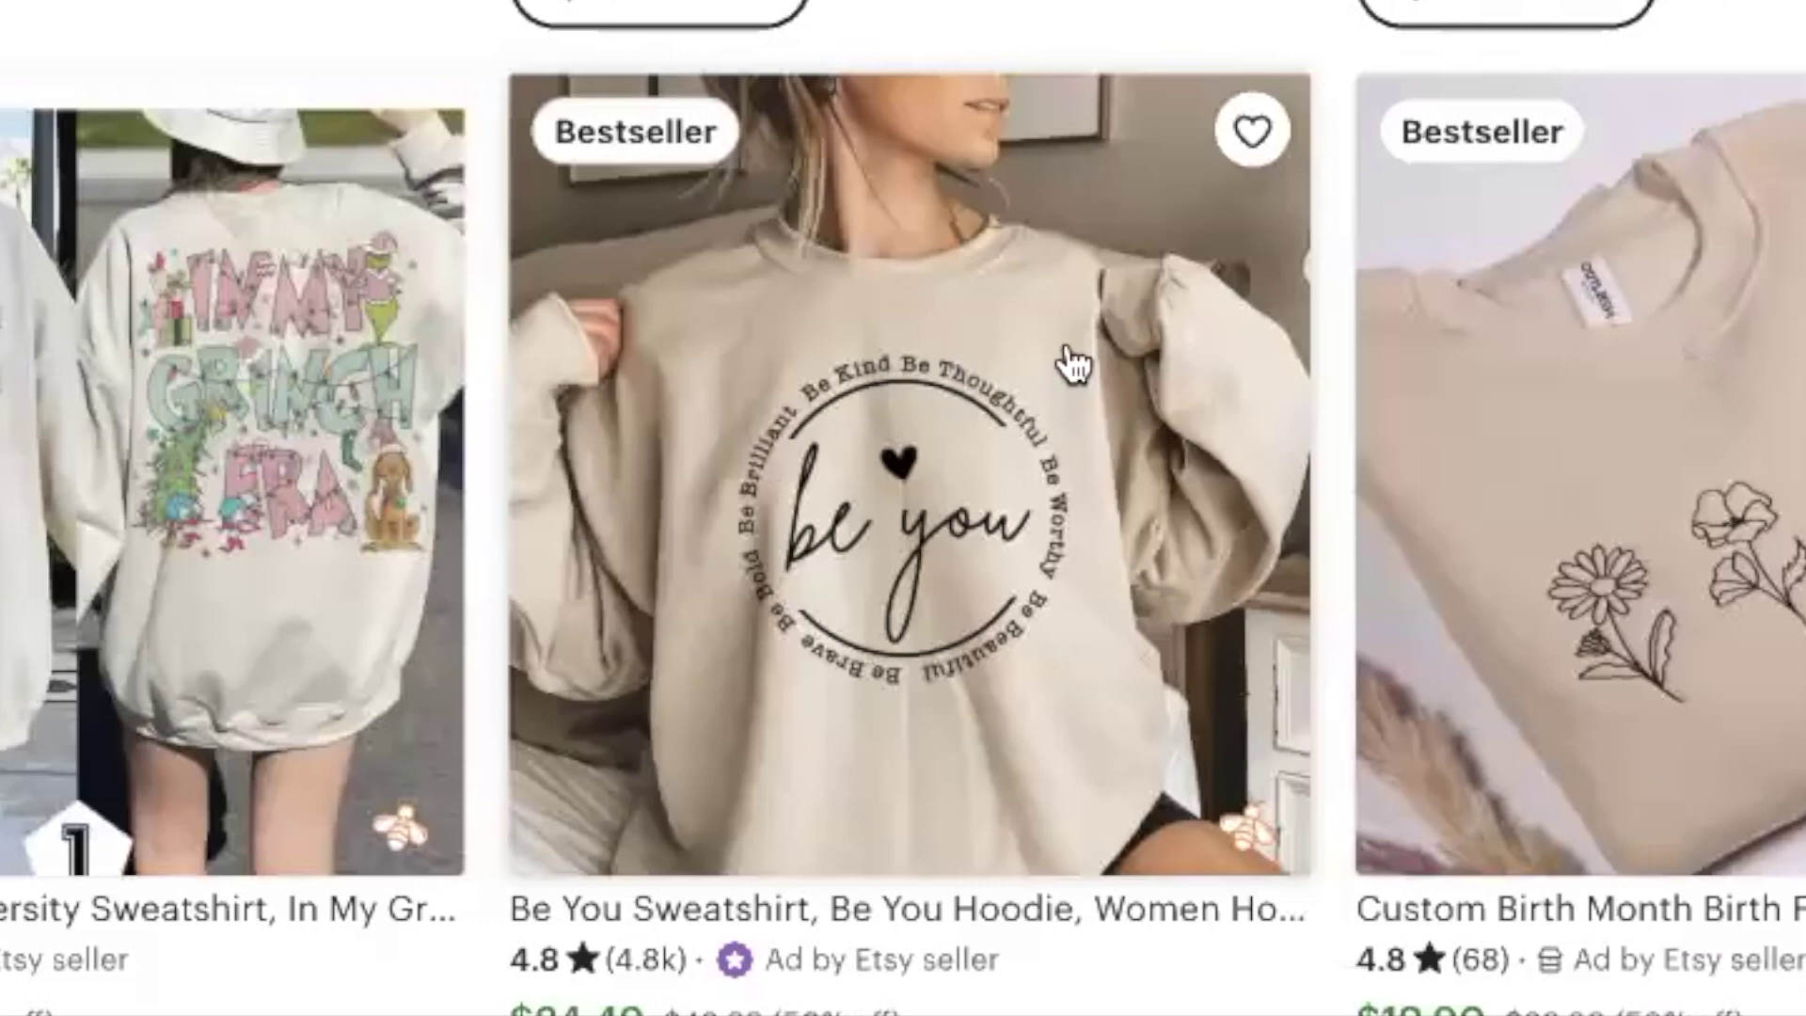